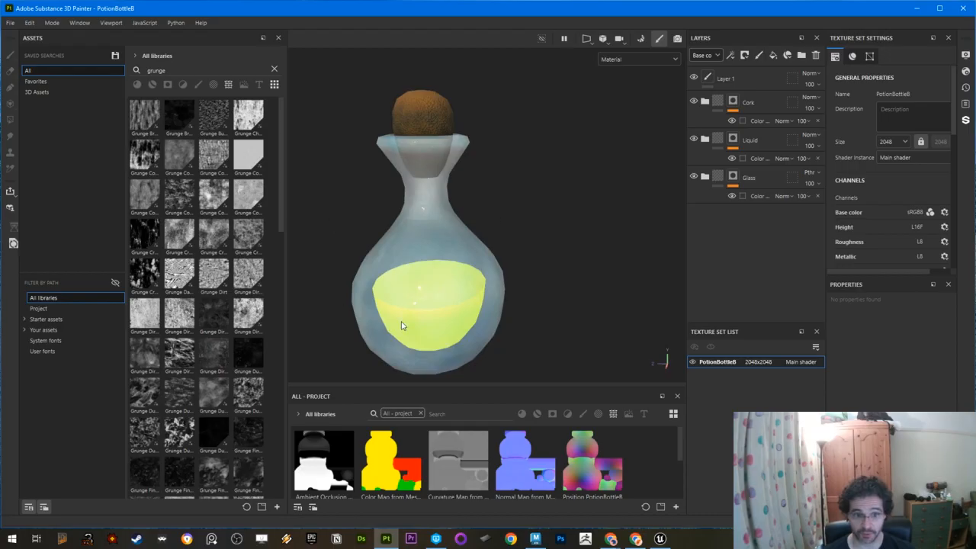
# - Inspect the textured potion bottle from several angles and review its texture export settings
pyautogui.keyDown('alt'); pyautogui.moveTo(486, 220); pyautogui.dragTo(430, 251, button='right'); pyautogui.keyUp('alt')
pyautogui.keyDown('alt'); pyautogui.moveTo(429, 251); pyautogui.dragTo(366, 227); pyautogui.keyUp('alt')
pyautogui.keyDown('alt'); pyautogui.moveTo(467, 280); pyautogui.dragTo(458, 276, button='middle'); pyautogui.keyUp('alt')
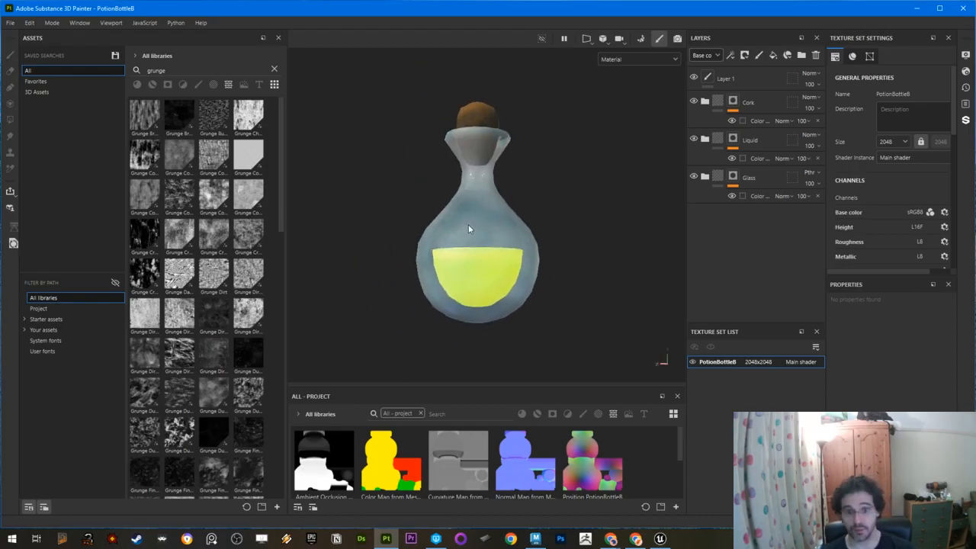
pyautogui.hotkey('ctrl', 'shift', 'e')
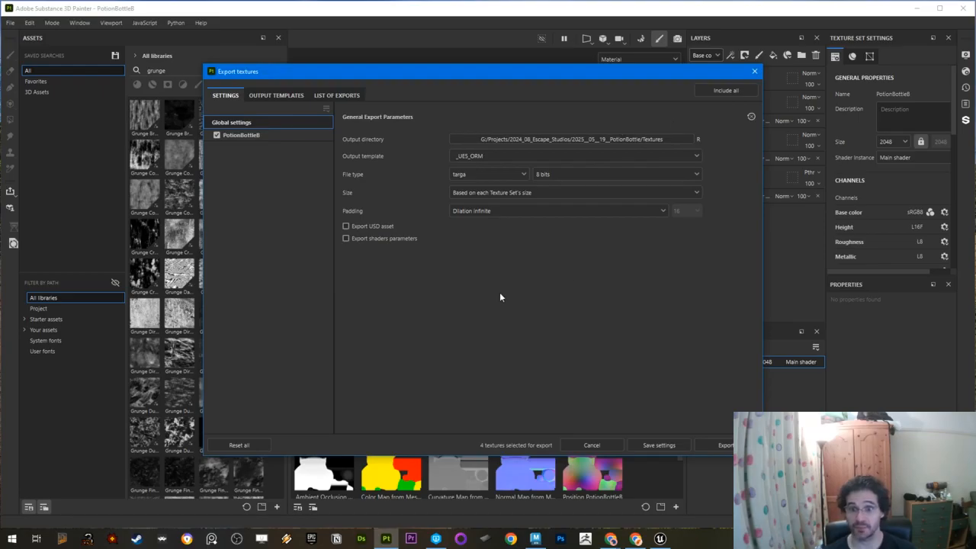
pyautogui.click(755, 72)
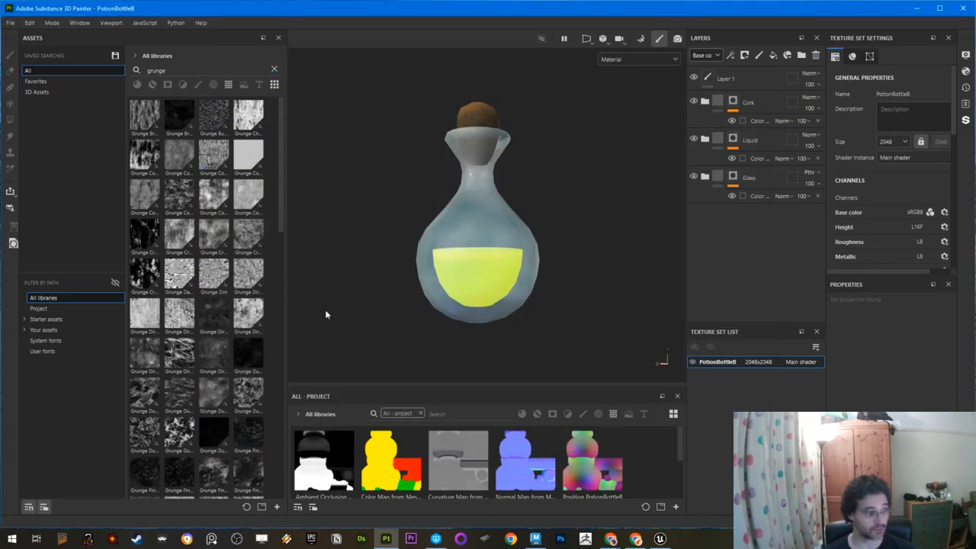
pyautogui.moveTo(478, 274)
pyautogui.keyDown('alt'); pyautogui.mouseDown()
pyautogui.moveTo(466, 251)
pyautogui.moveTo(523, 266)
pyautogui.moveTo(493, 277)
pyautogui.mouseUp(); pyautogui.keyUp('alt')
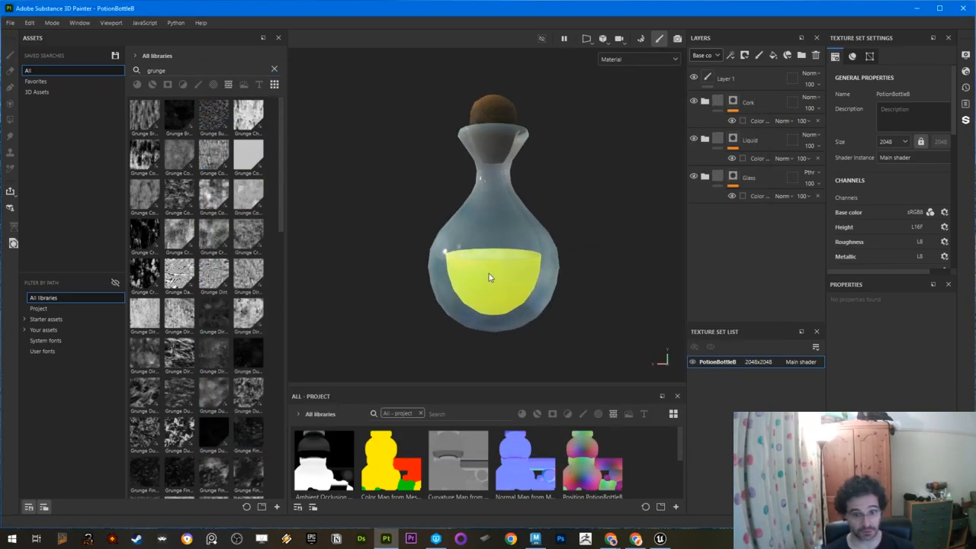
# - Switch to the Unreal Editor, open M_BaseMaterial from the Materials folder and examine the bottle in its preview
pyautogui.hotkey('alt', 'Tab')
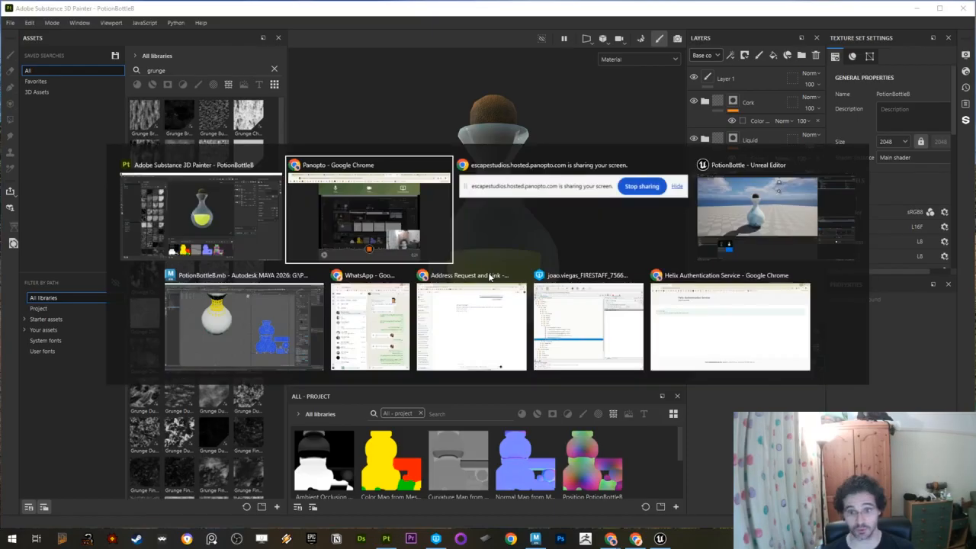
pyautogui.click(768, 227)
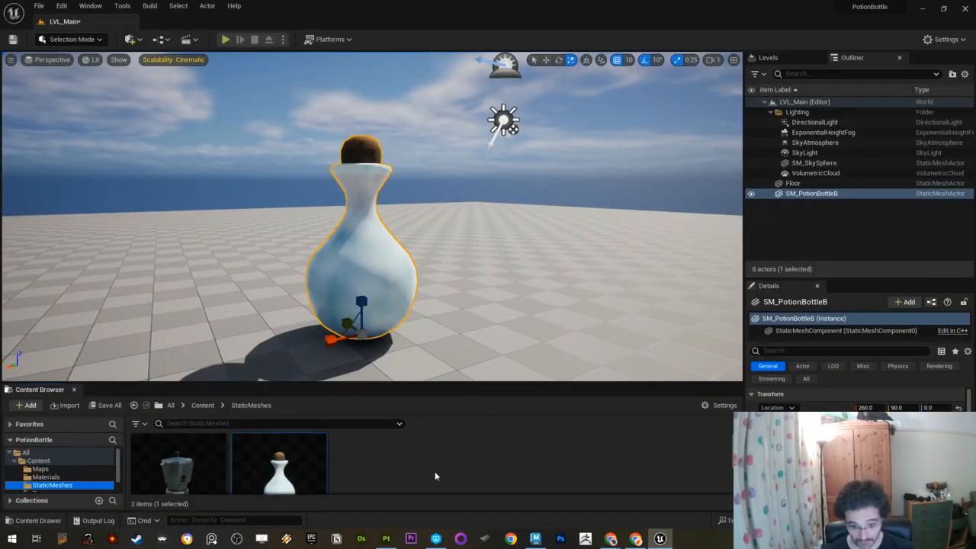
pyautogui.moveTo(430, 249)
pyautogui.keyDown('alt'); pyautogui.mouseDown()
pyautogui.moveTo(529, 250)
pyautogui.moveTo(431, 252)
pyautogui.mouseUp(); pyautogui.keyUp('alt')
pyautogui.moveTo(176, 380); pyautogui.dragTo(176, 321)
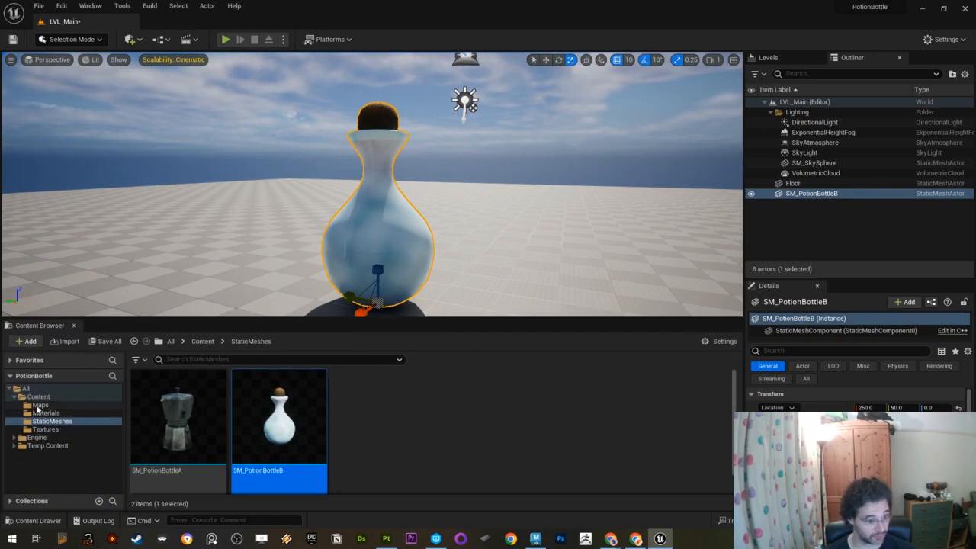
pyautogui.click(42, 413)
pyautogui.doubleClick(179, 419)
pyautogui.scroll(5, 535, 377)
pyautogui.scroll(3, 543, 366)
pyautogui.moveTo(617, 135); pyautogui.dragTo(299, 64)
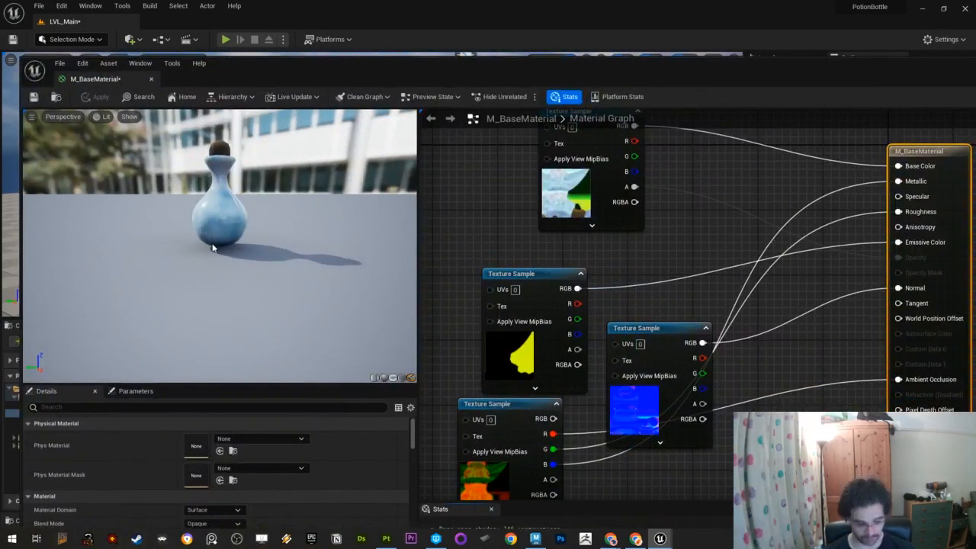
pyautogui.scroll(4, 226, 242)
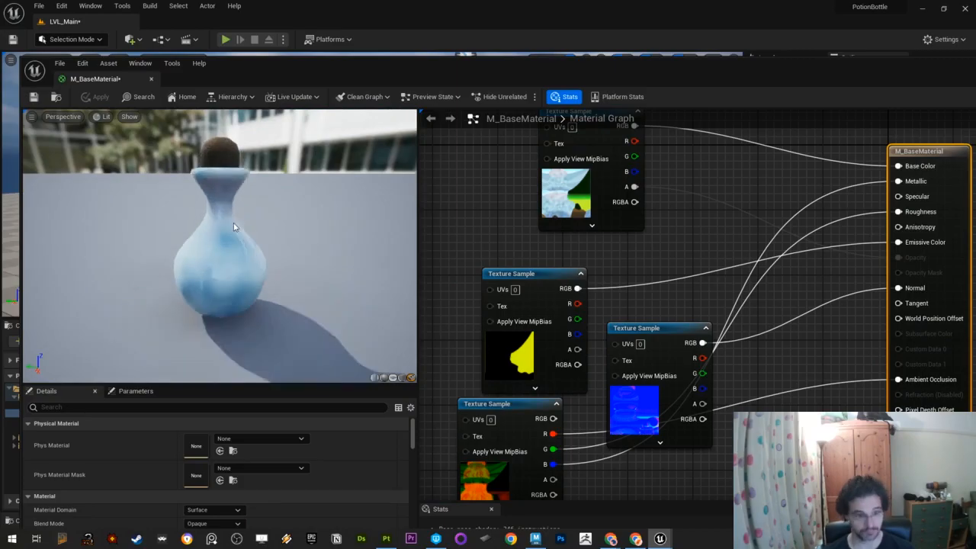
pyautogui.scroll(-5, 526, 206)
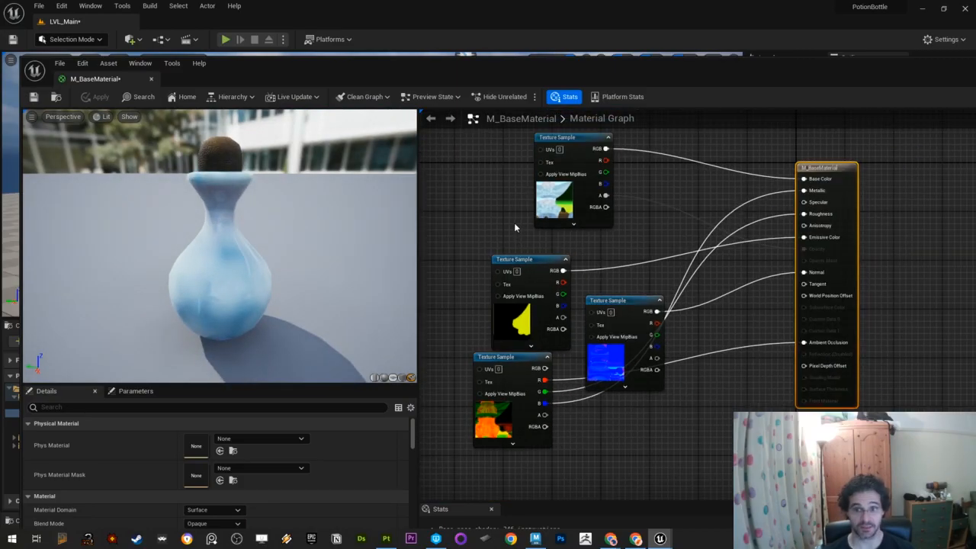
# - Shift the base color texture sample and the material output node aside, and maximize the material editor window
pyautogui.moveTo(568, 145); pyautogui.dragTo(507, 150)
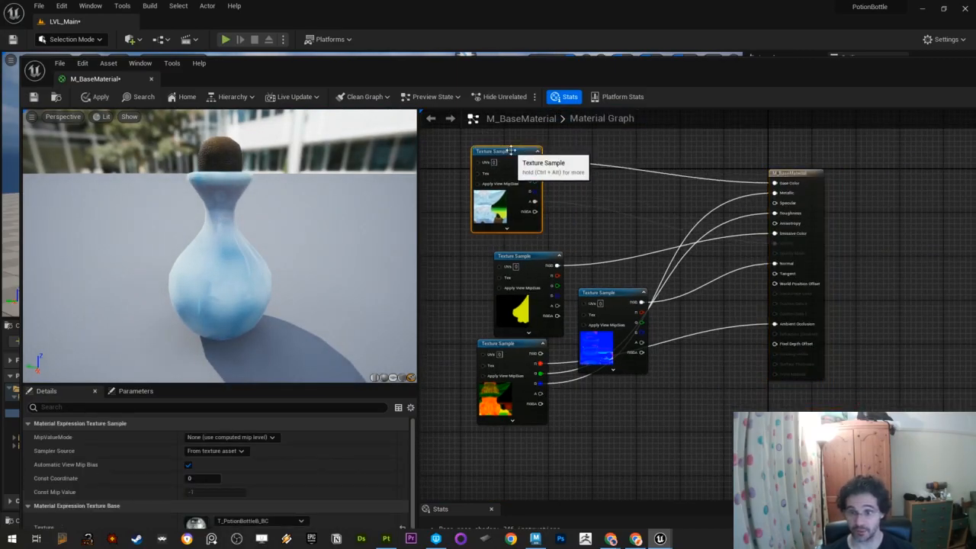
pyautogui.moveTo(793, 171); pyautogui.dragTo(690, 158)
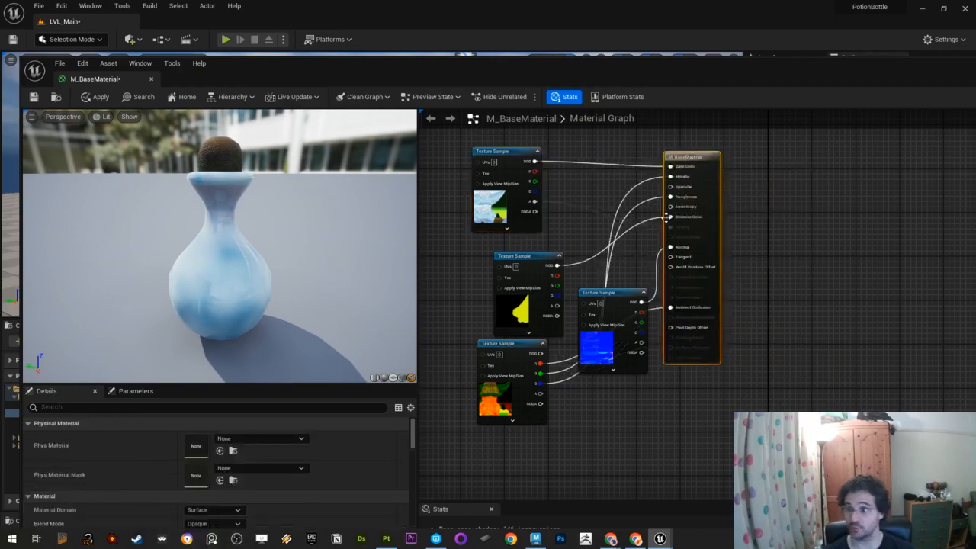
pyautogui.moveTo(651, 48); pyautogui.dragTo(608, 51)
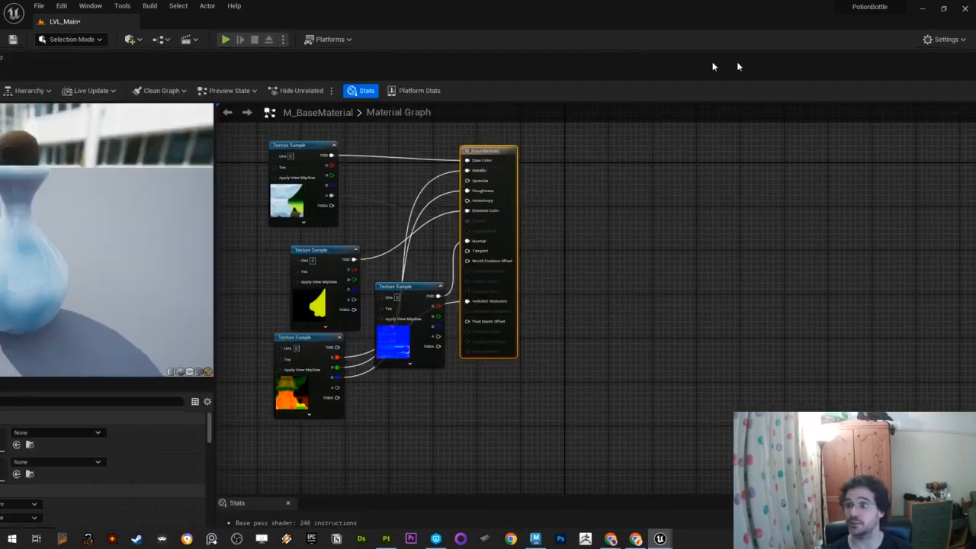
pyautogui.moveTo(713, 63); pyautogui.dragTo(660, 64)
pyautogui.moveTo(876, 64); pyautogui.dragTo(349, 100)
pyautogui.click(700, 97)
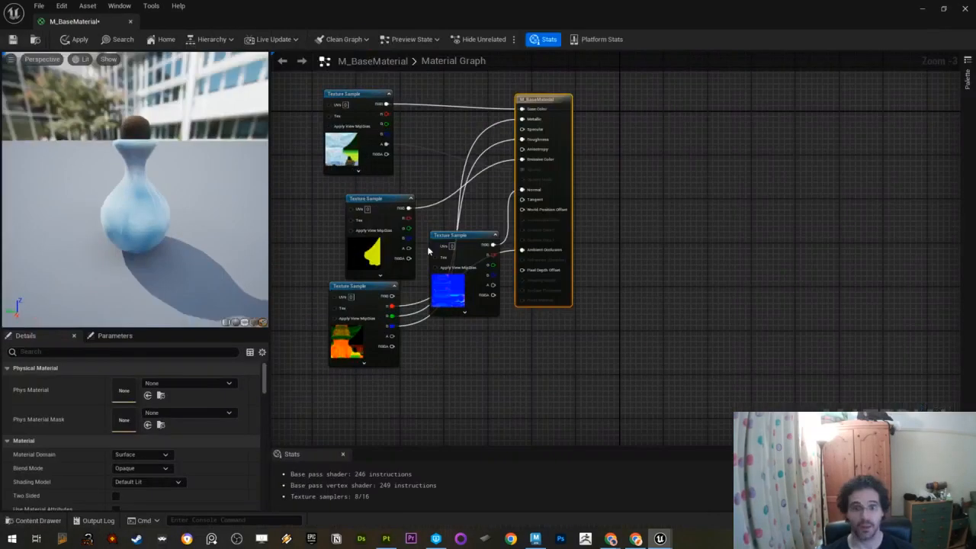
# - Spread out the graph by repositioning the output node and the base color, normal, emissive and ORM texture samples
pyautogui.moveTo(537, 100); pyautogui.dragTo(652, 134)
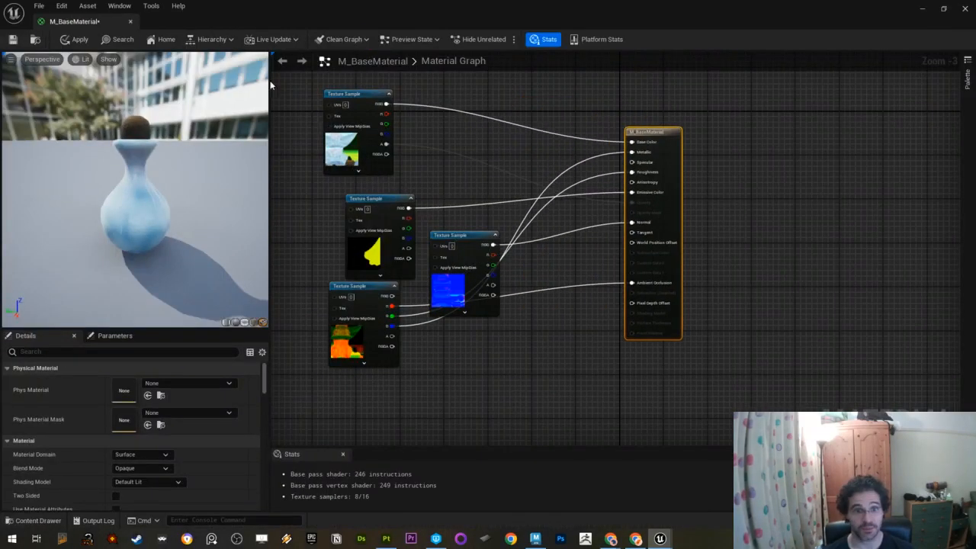
pyautogui.moveTo(350, 93); pyautogui.dragTo(370, 90)
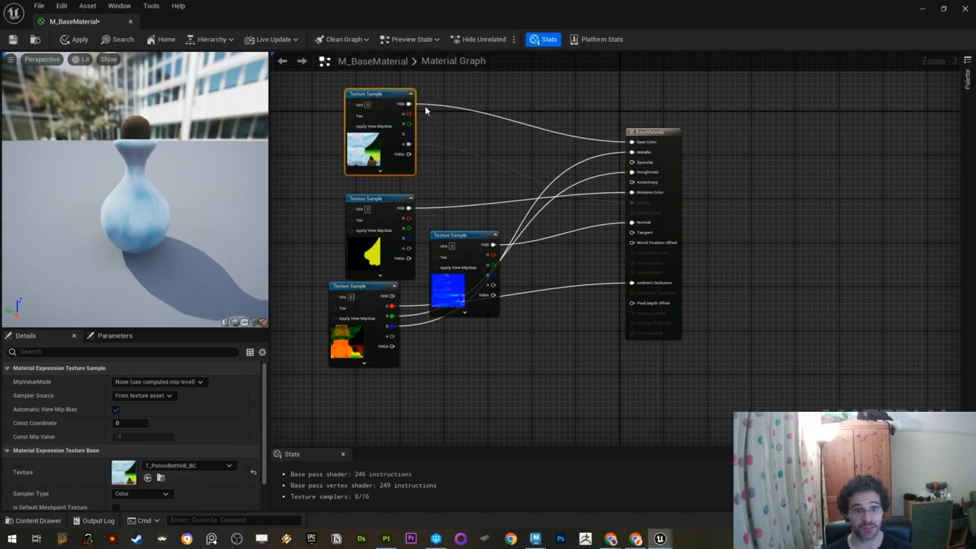
pyautogui.scroll(2, 372, 90)
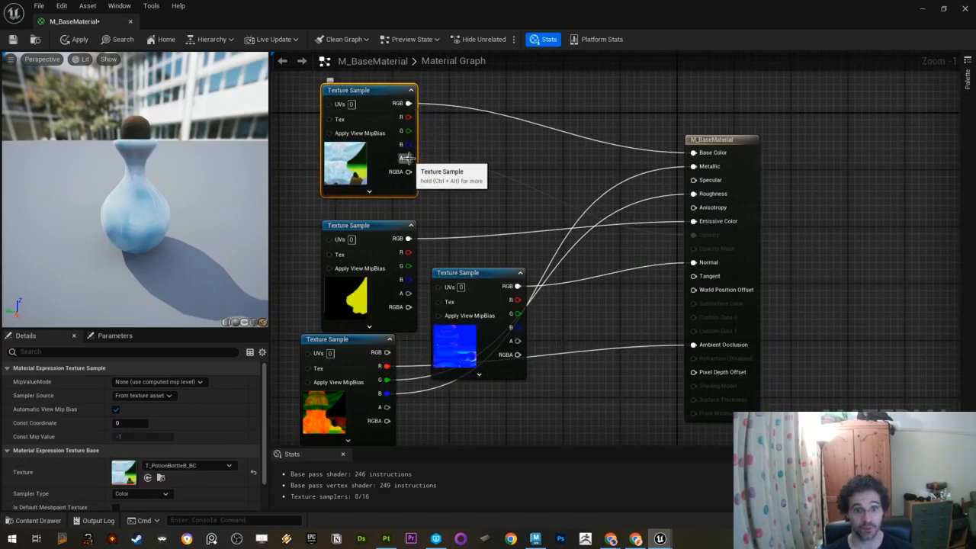
pyautogui.keyDown('alt'); pyautogui.click(707, 236); pyautogui.keyUp('alt')
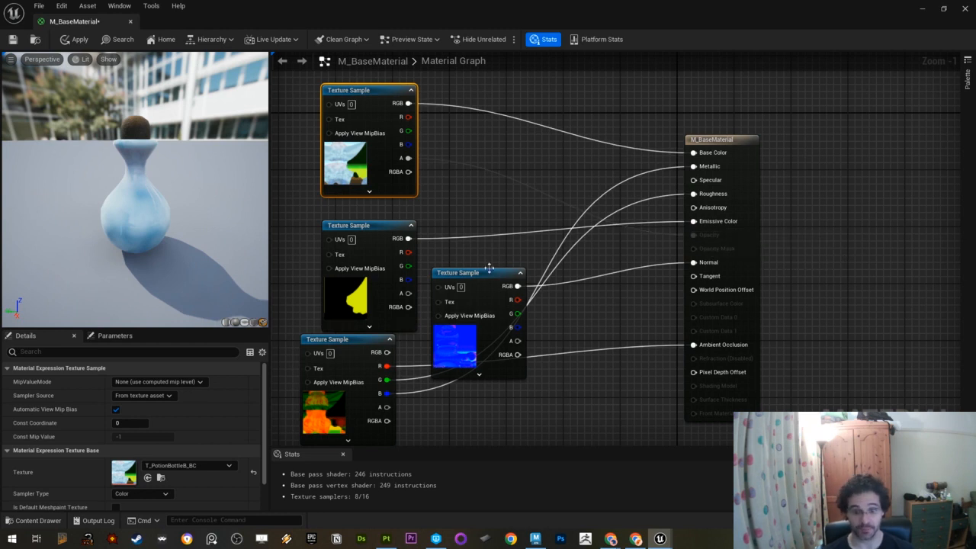
pyautogui.moveTo(488, 271); pyautogui.dragTo(500, 251)
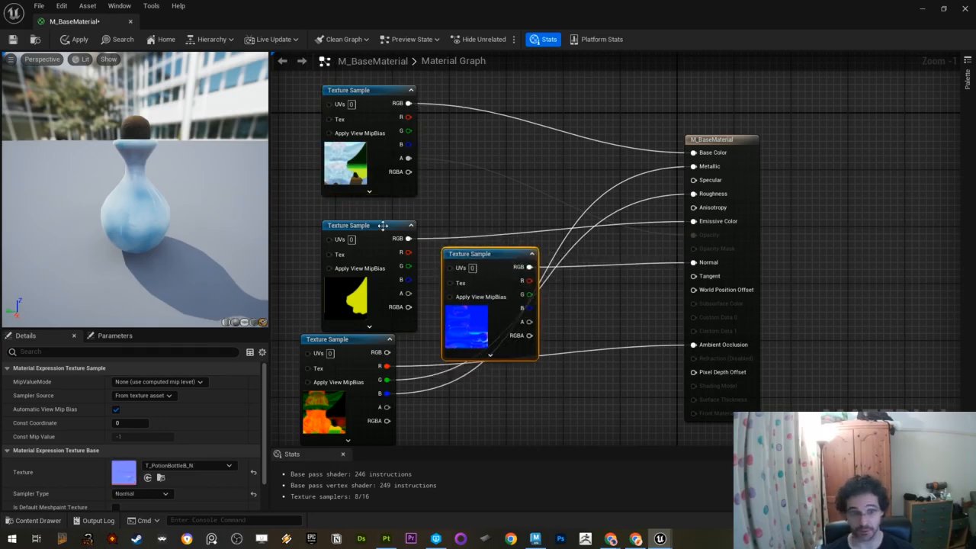
pyautogui.moveTo(383, 226); pyautogui.dragTo(375, 211)
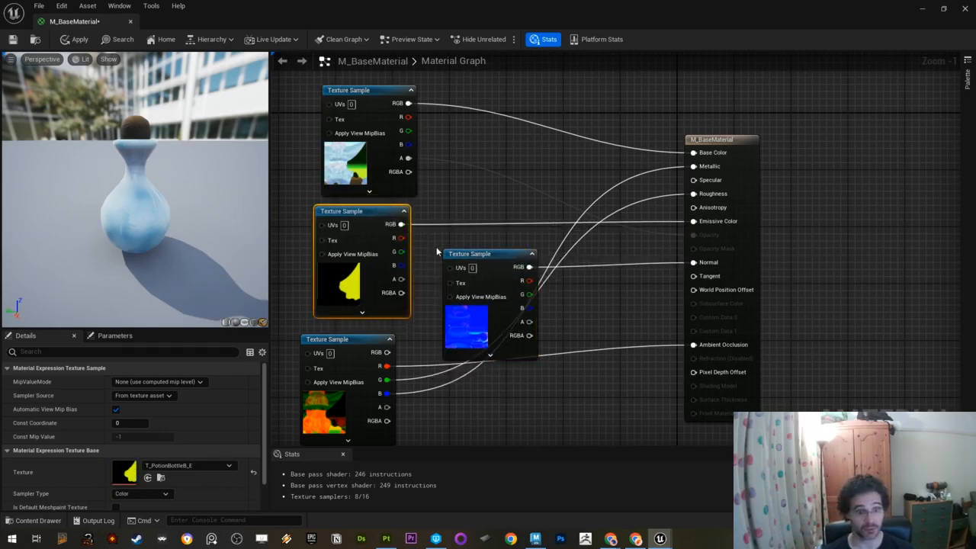
pyautogui.moveTo(362, 346); pyautogui.dragTo(376, 338)
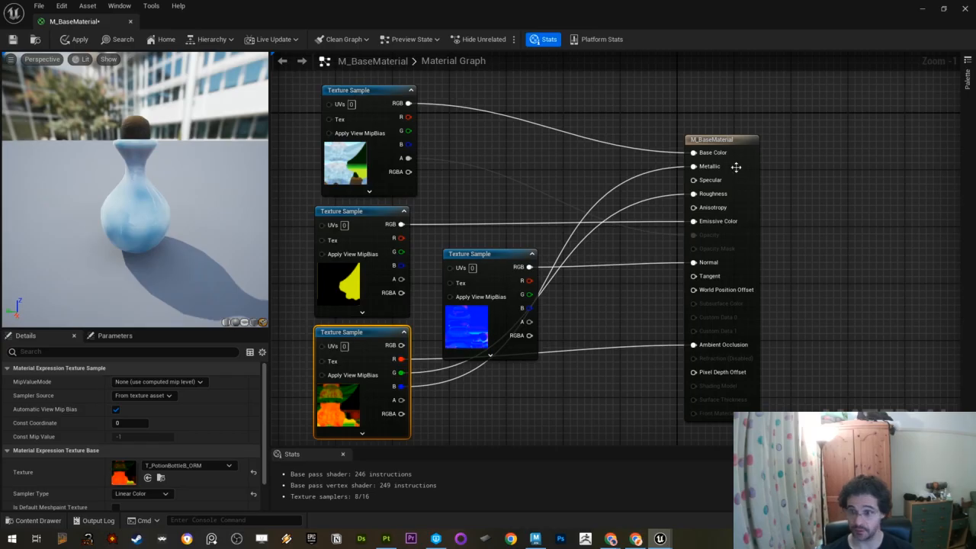
# - Move the material output node slightly higher and set the material's Blend Mode to Translucent
pyautogui.click(589, 233)
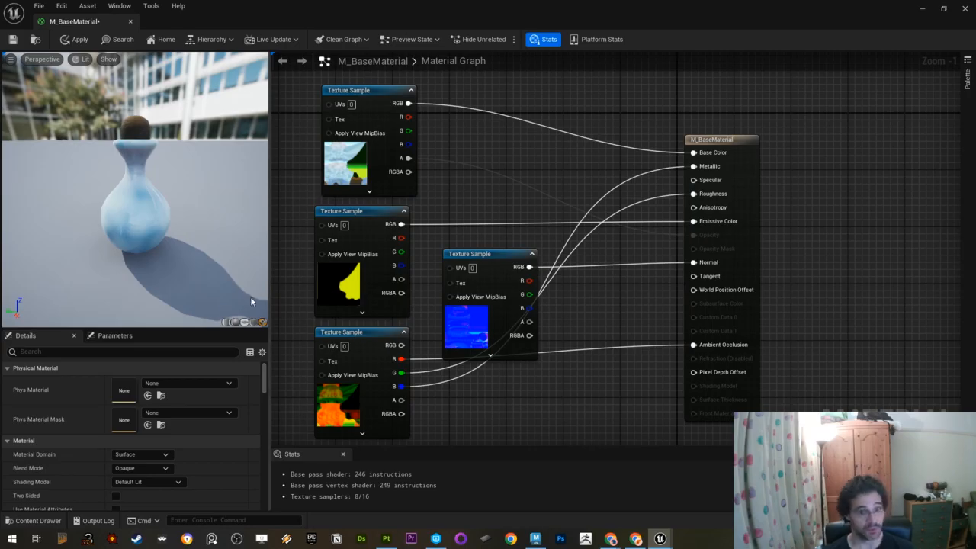
pyautogui.click(733, 142)
pyautogui.moveTo(733, 142); pyautogui.dragTo(733, 122)
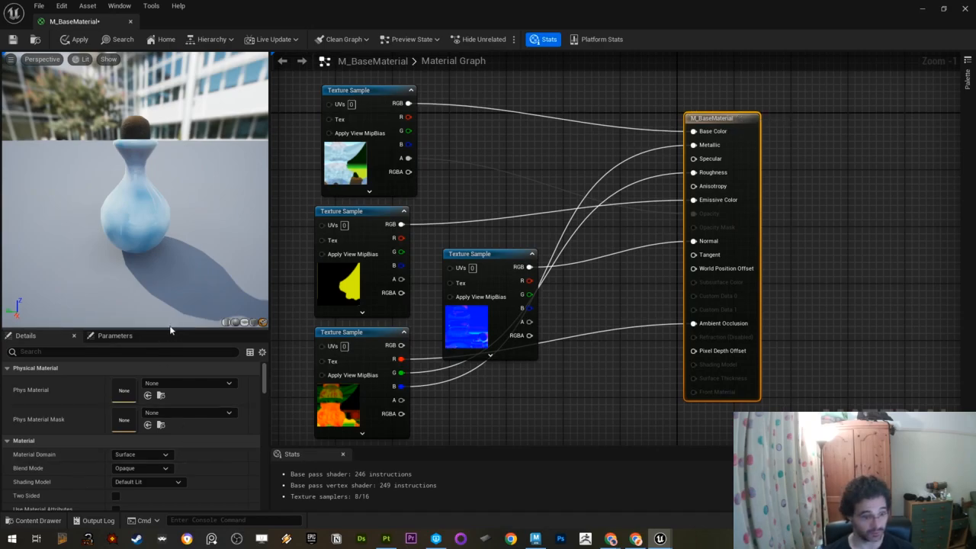
pyautogui.moveTo(171, 327); pyautogui.dragTo(171, 253)
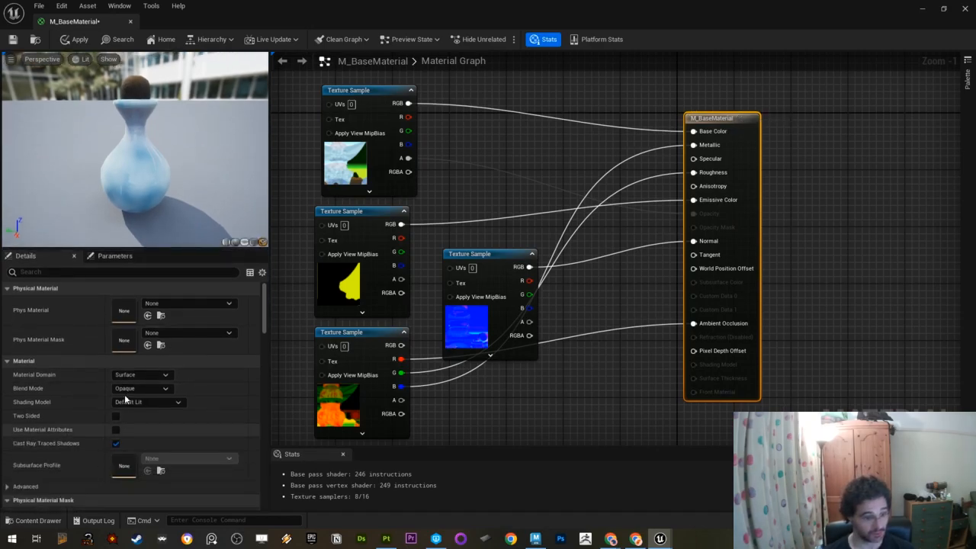
pyautogui.click(125, 390)
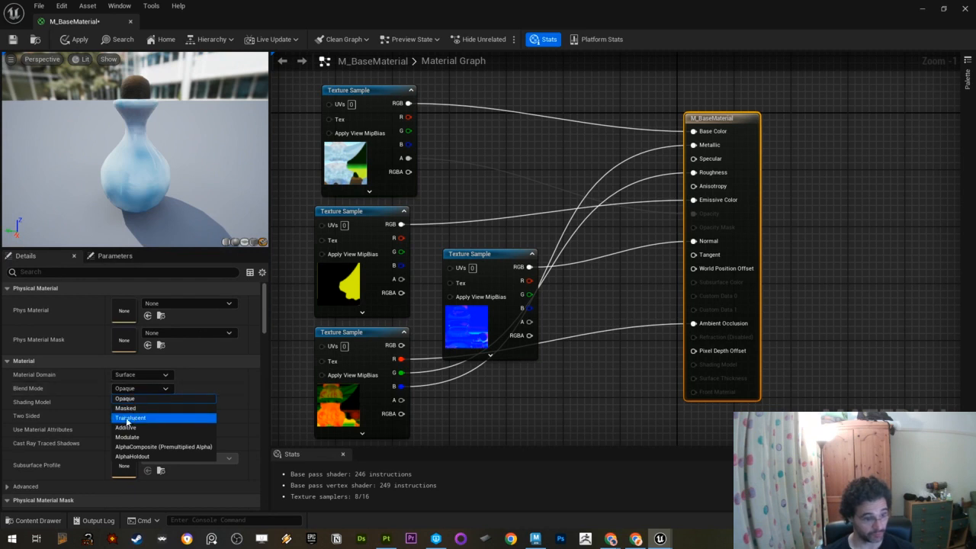
pyautogui.click(138, 418)
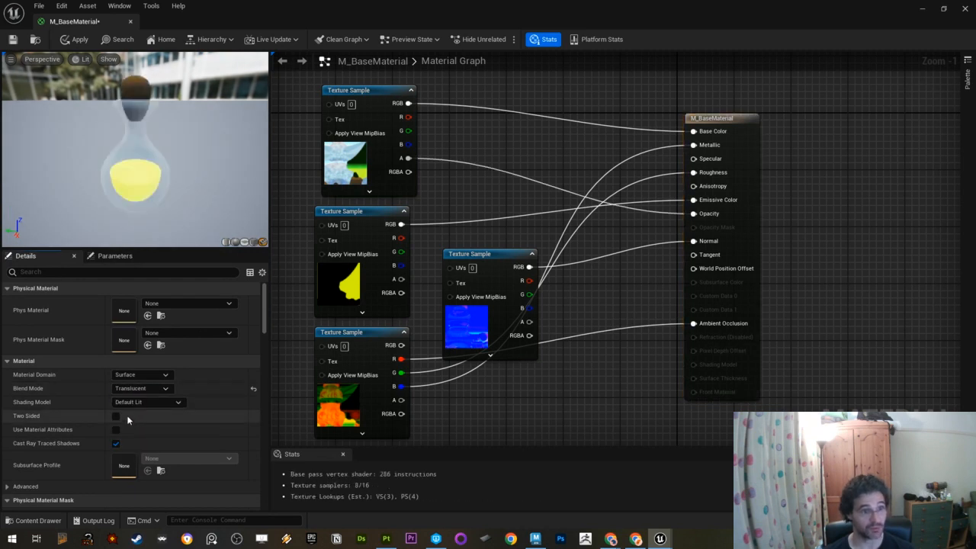
# - Try the Volumetric NonDirectional option as the material's translucency Lighting Mode
pyautogui.scroll(-10, 201, 472)
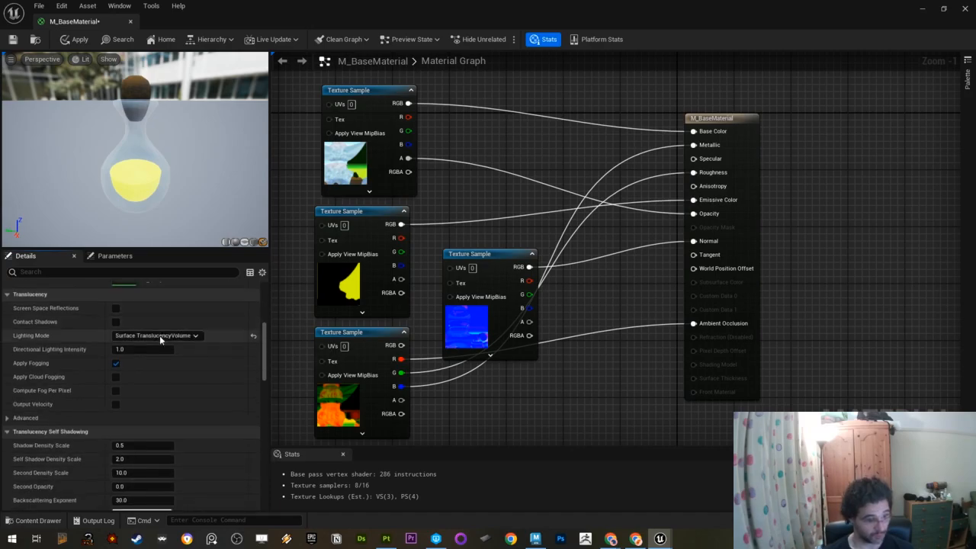
pyautogui.click(116, 335)
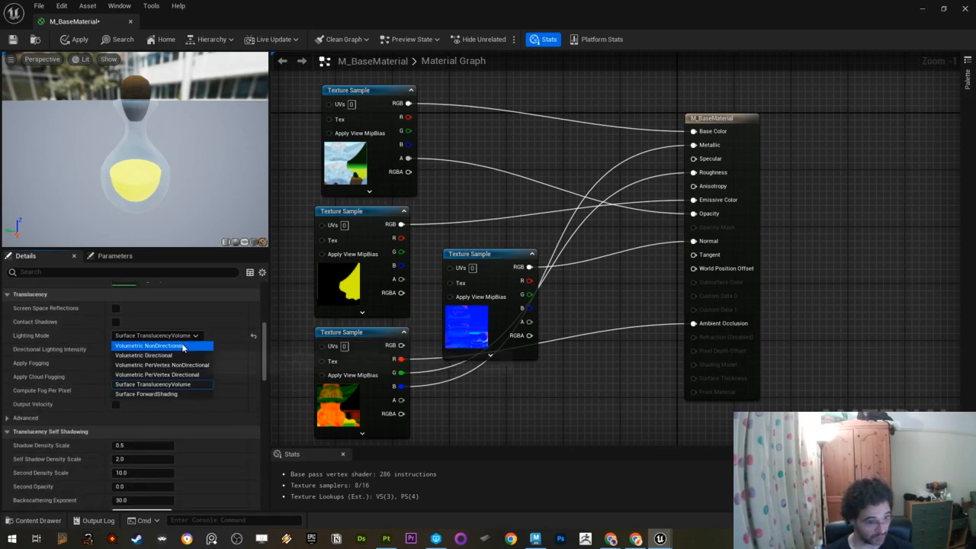
pyautogui.click(162, 347)
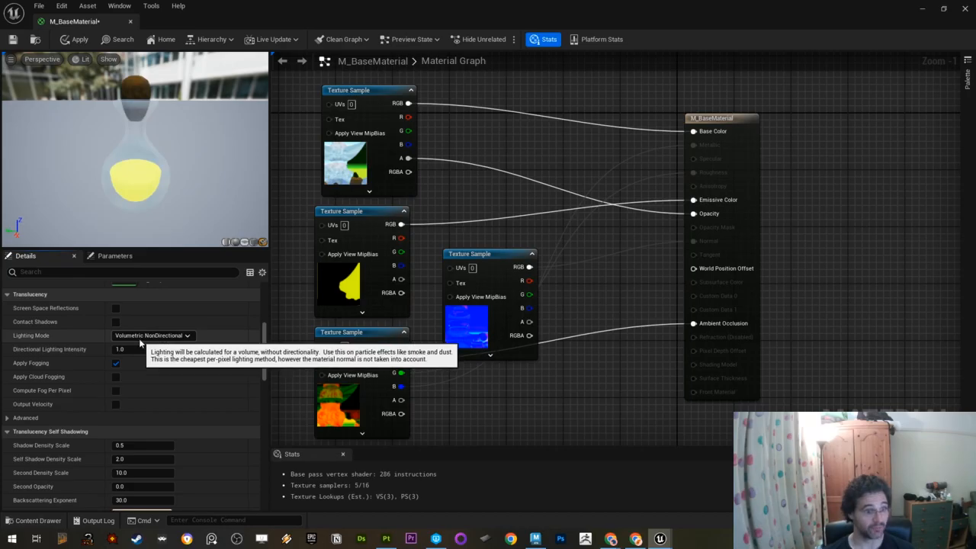
pyautogui.click(151, 336)
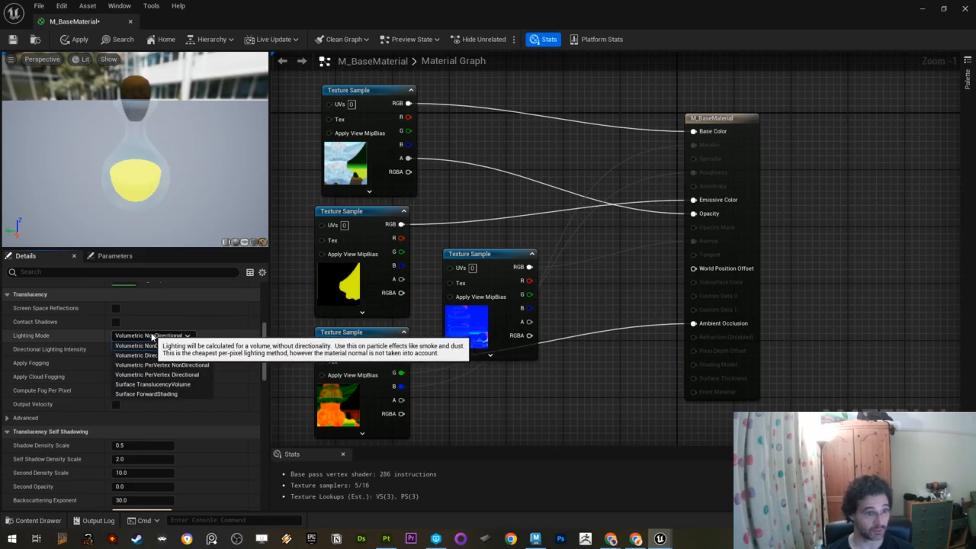
pyautogui.click(154, 336)
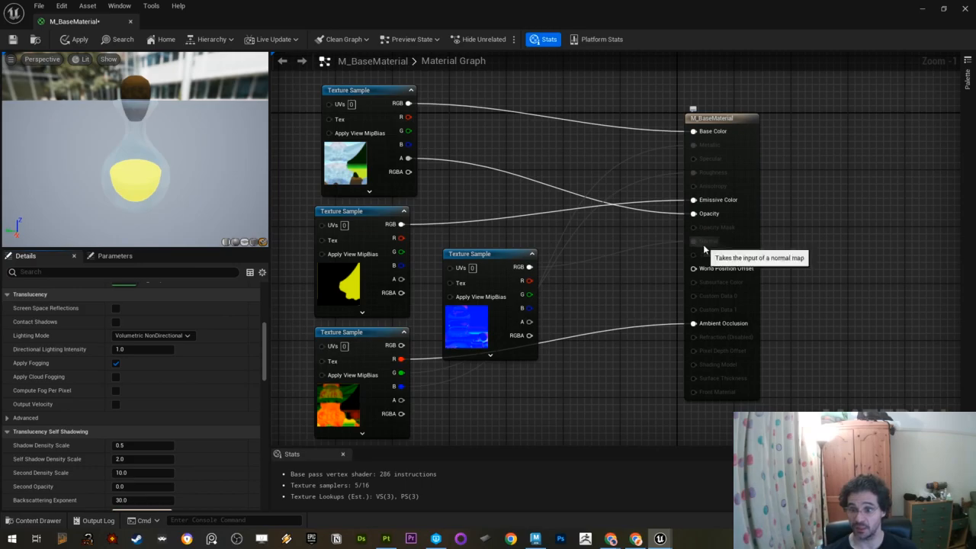
# - Set the translucency Lighting Mode to Surface TranslucencyVolume and check the bottle in the preview
pyautogui.click(183, 336)
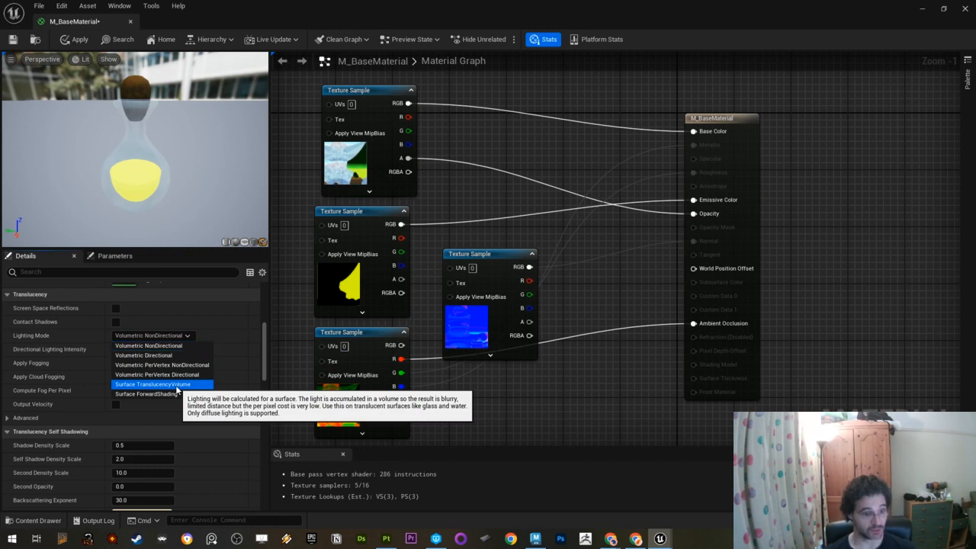
pyautogui.click(176, 387)
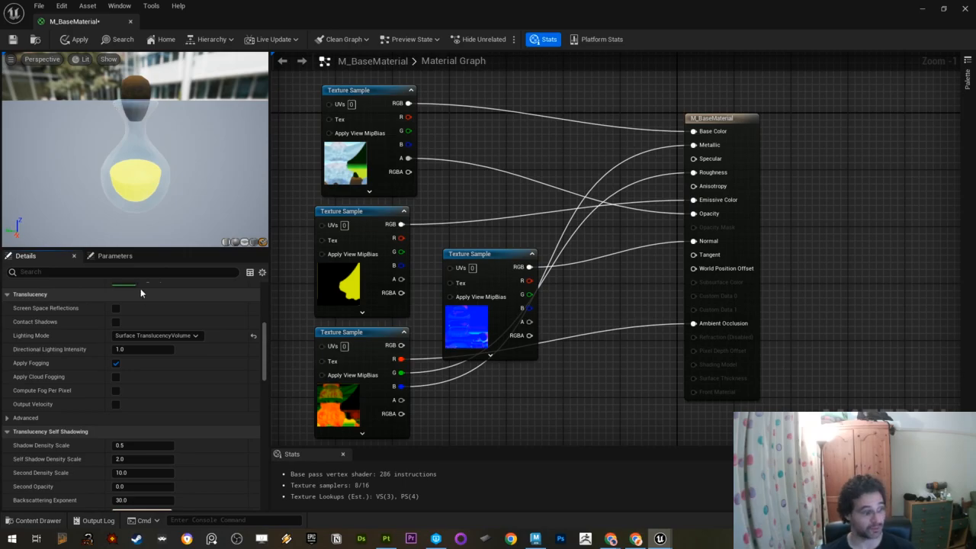
pyautogui.moveTo(149, 188)
pyautogui.mouseDown()
pyautogui.moveTo(133, 196)
pyautogui.moveTo(149, 183)
pyautogui.moveTo(143, 192)
pyautogui.mouseUp()
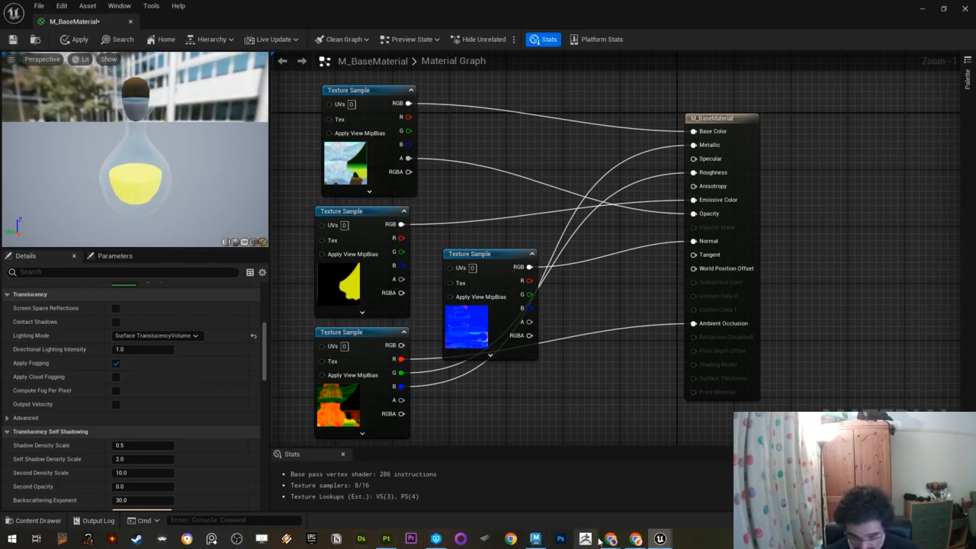
# - Switch to Substance 3D Painter and open the texture export settings for the PotionBottleB project
pyautogui.click(386, 539)
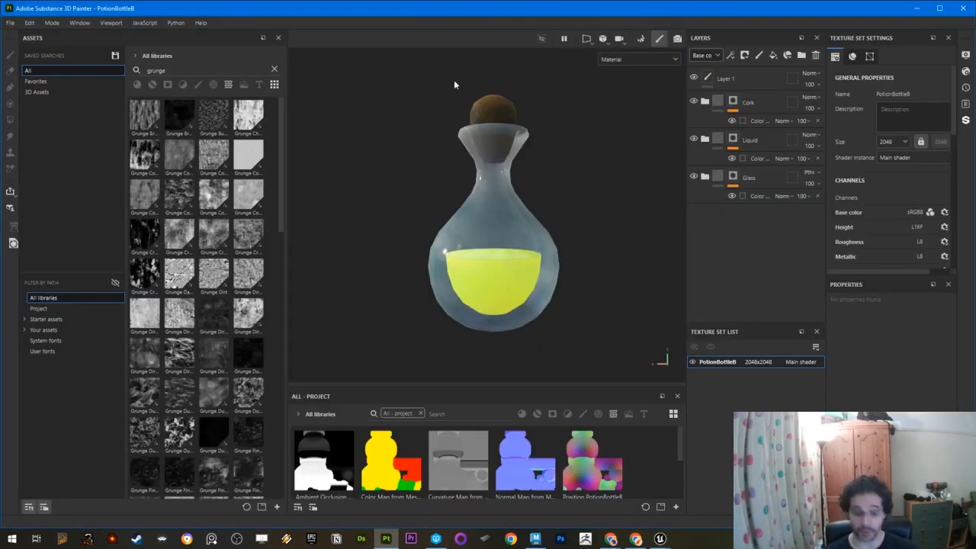
pyautogui.hotkey('ctrl', 'shift', 'e')
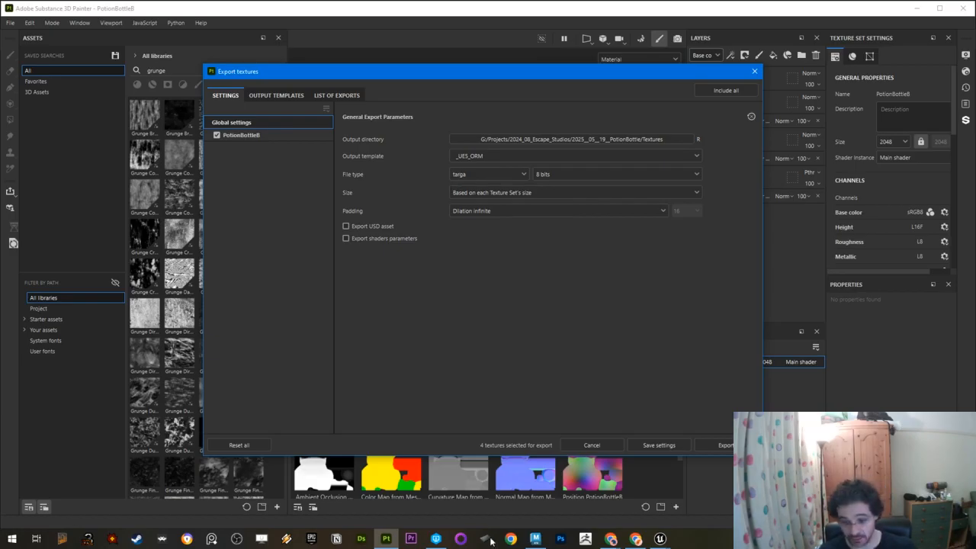
# - Switch to Photoshop, maximize its window and open T_PotionBottleB_BC.tga from the project's Textures folder
pyautogui.click(560, 539)
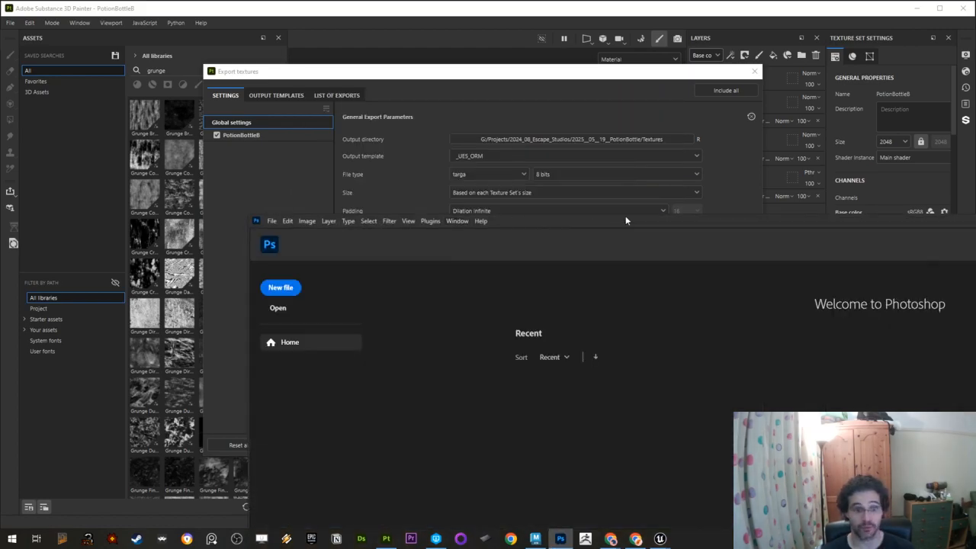
pyautogui.moveTo(673, 226)
pyautogui.mouseDown()
pyautogui.moveTo(463, 93)
pyautogui.moveTo(475, 44)
pyautogui.moveTo(506, 11)
pyautogui.mouseUp()
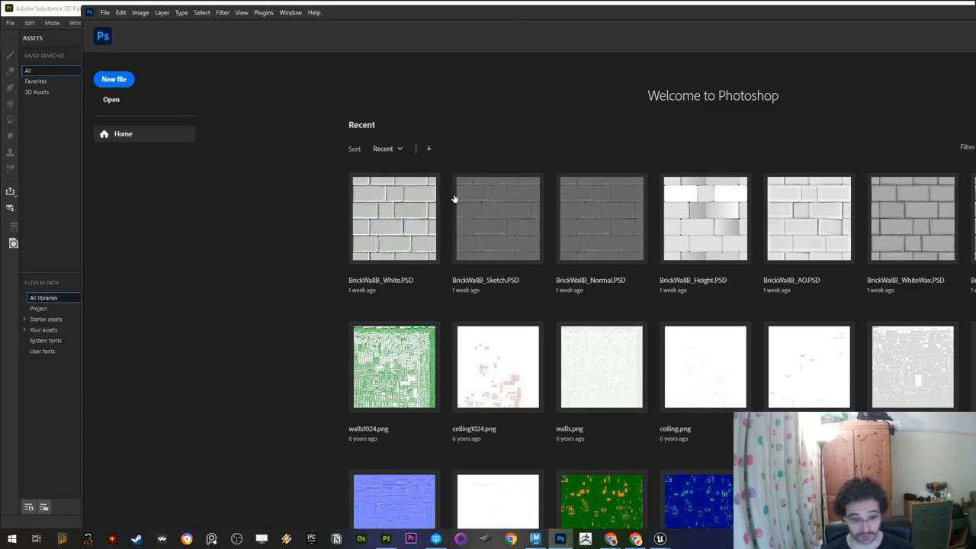
pyautogui.moveTo(505, 13); pyautogui.dragTo(832, 51)
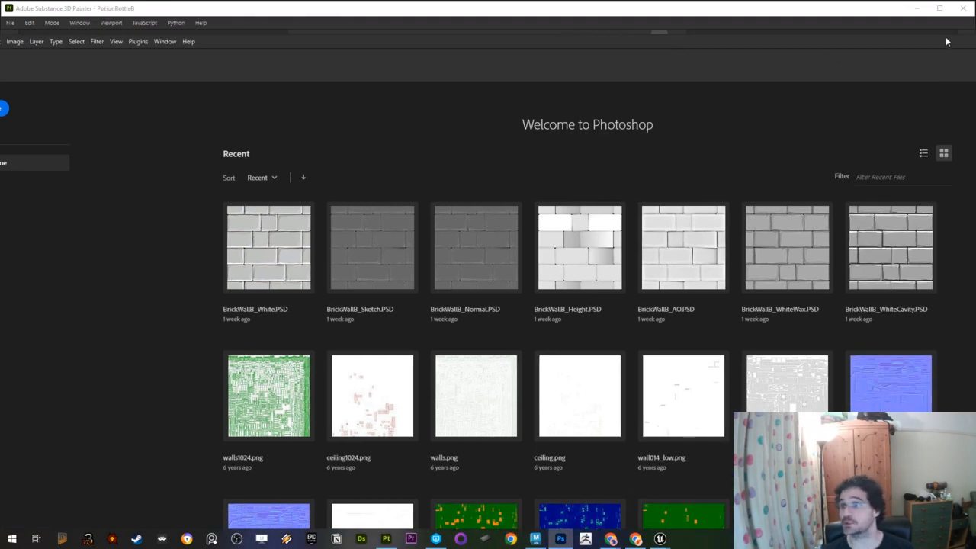
pyautogui.moveTo(947, 42); pyautogui.dragTo(801, 51)
pyautogui.click(884, 54)
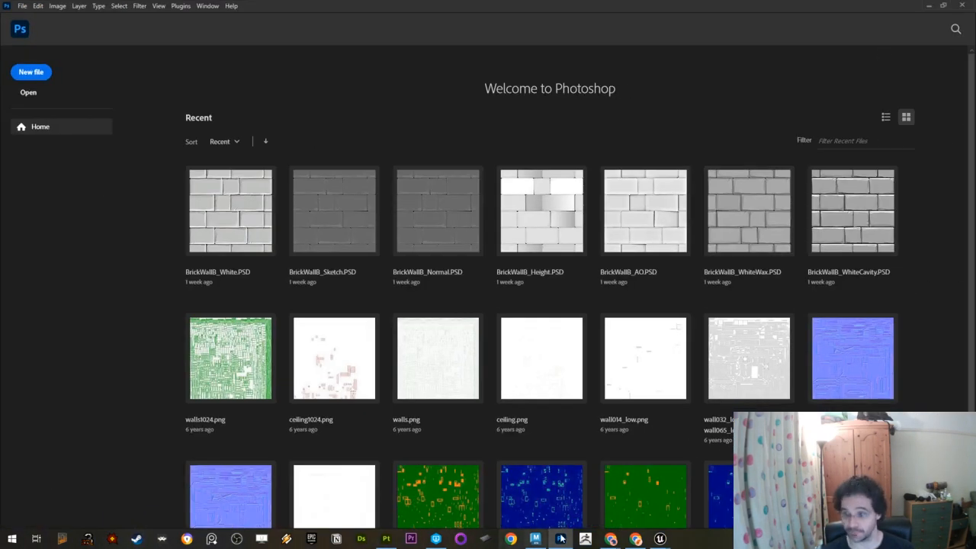
pyautogui.scroll(-2, 488, 290)
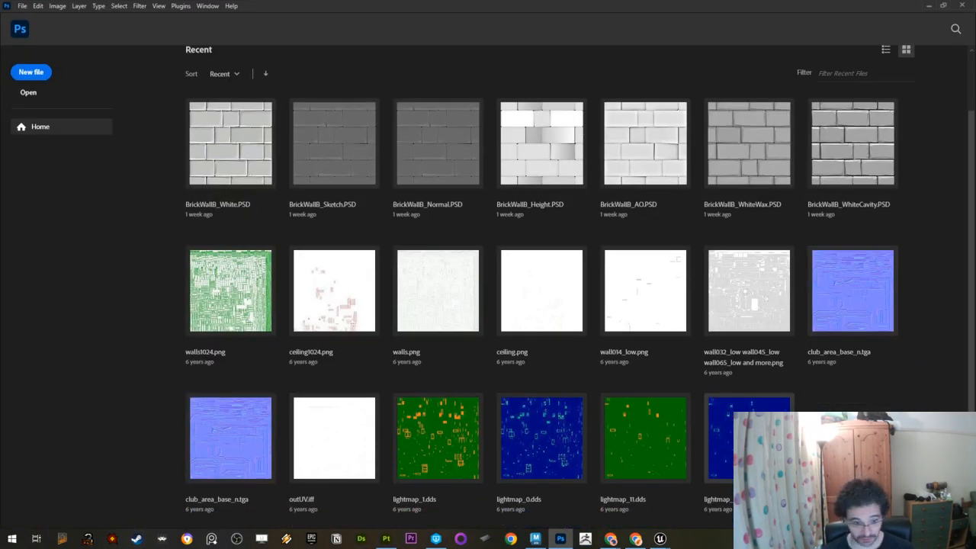
pyautogui.click(30, 92)
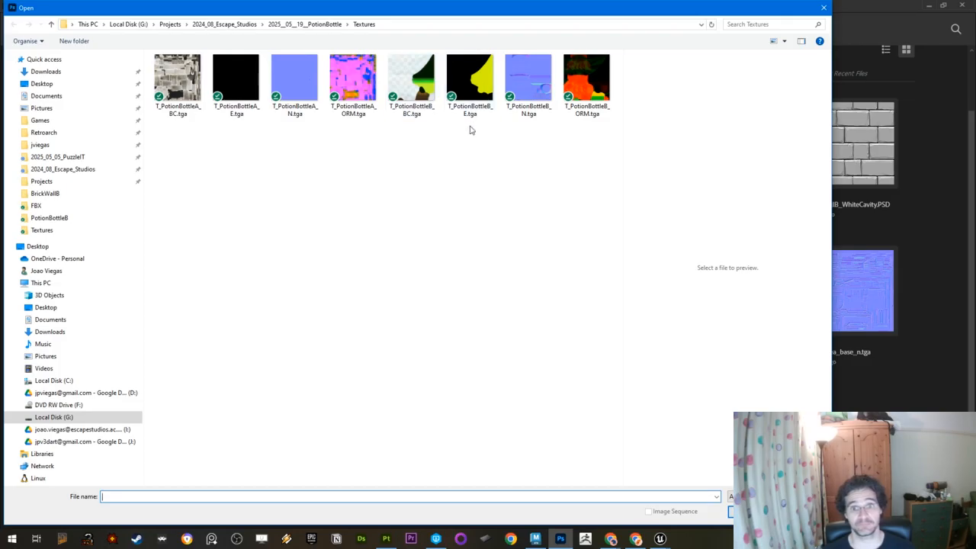
pyautogui.doubleClick(411, 86)
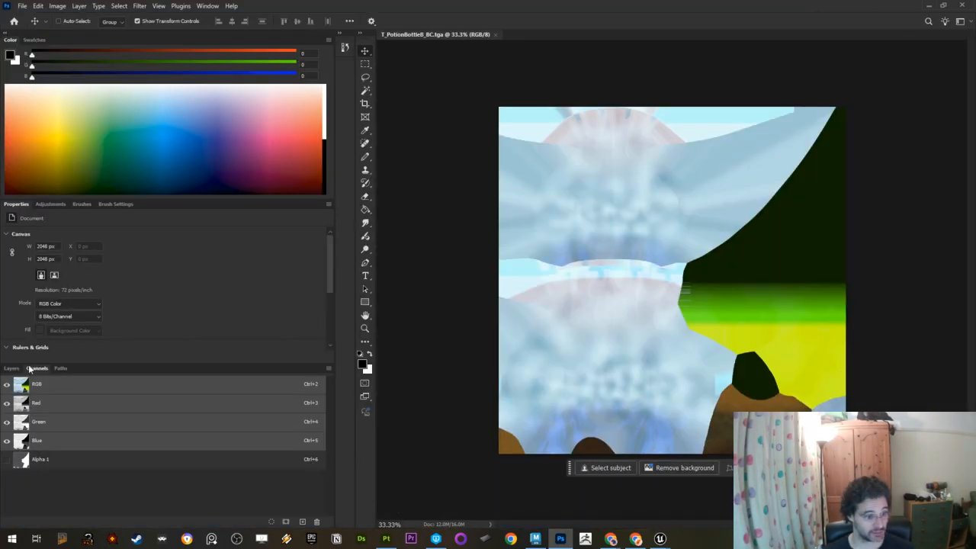
# - Examine the base color texture's Red, Green, Blue and Alpha 1 channels individually, then show all channels together
pyautogui.click(13, 369)
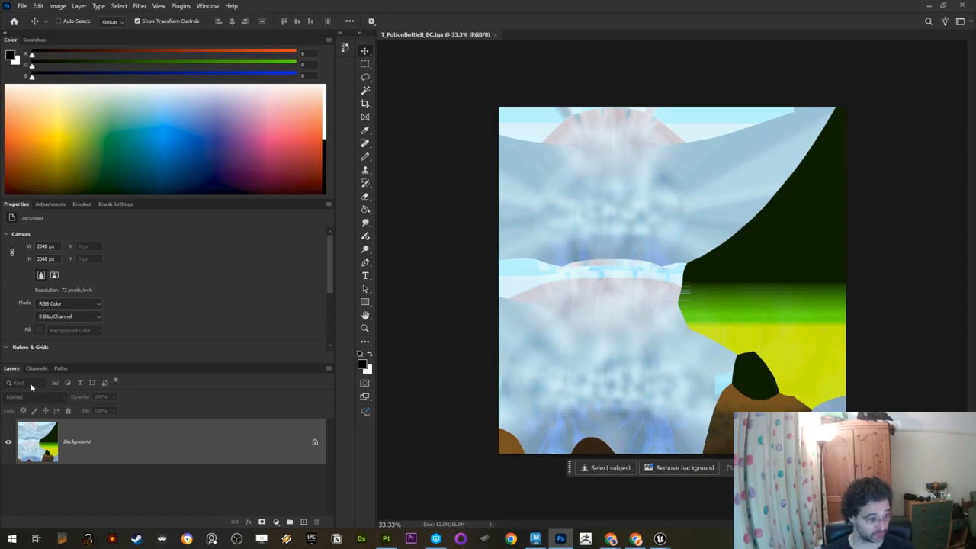
pyautogui.click(36, 368)
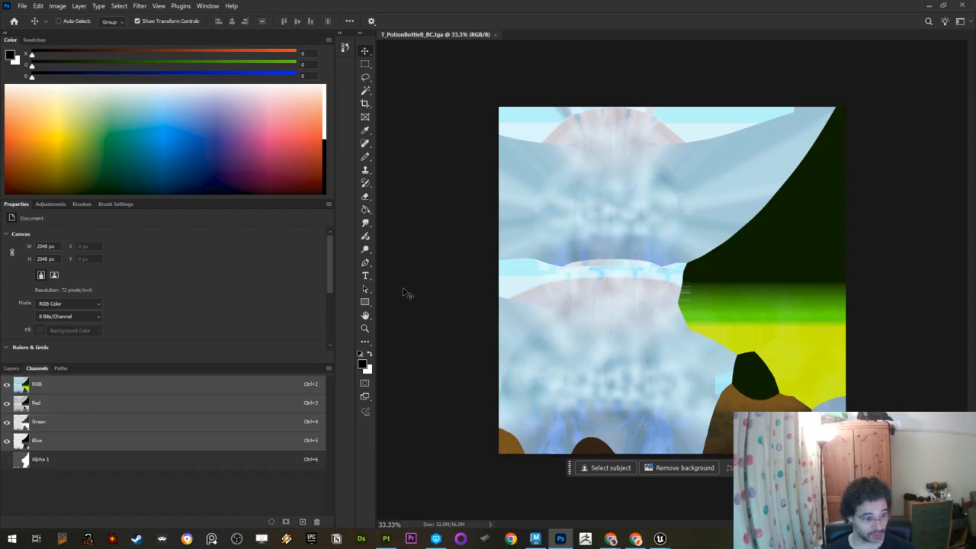
pyautogui.click(62, 401)
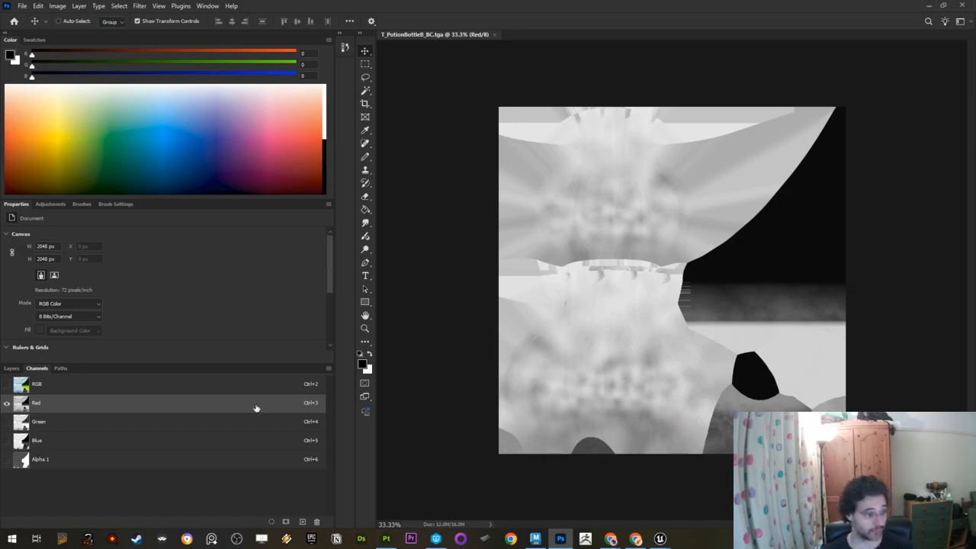
pyautogui.click(84, 424)
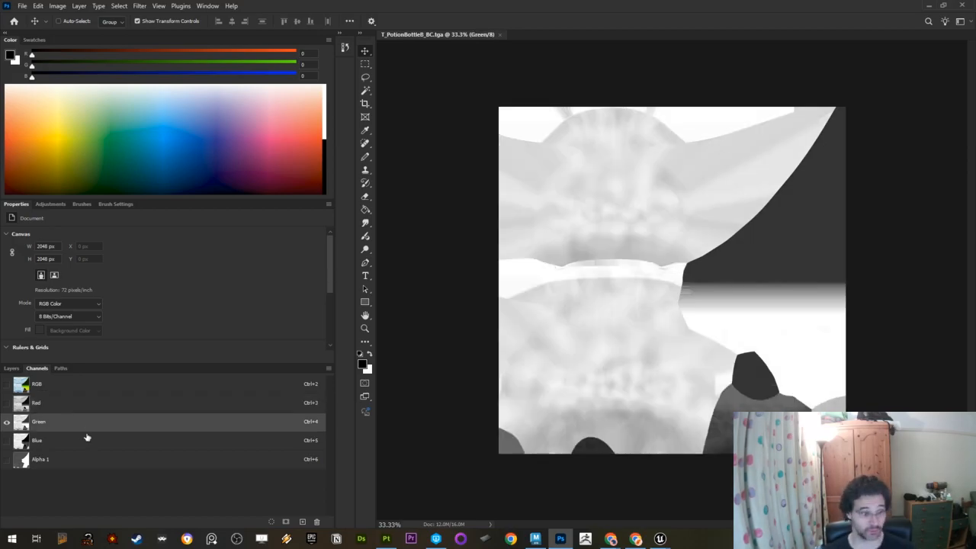
pyautogui.click(87, 436)
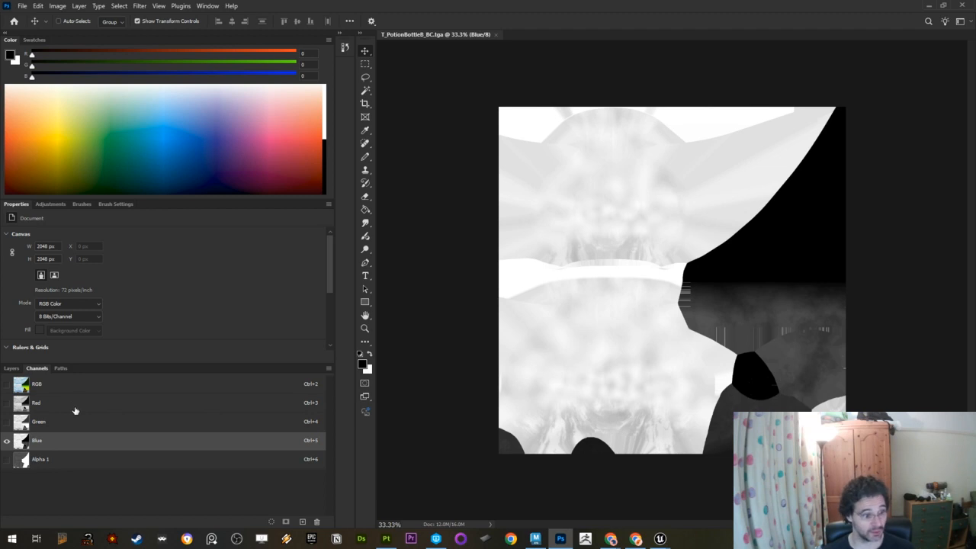
pyautogui.click(55, 460)
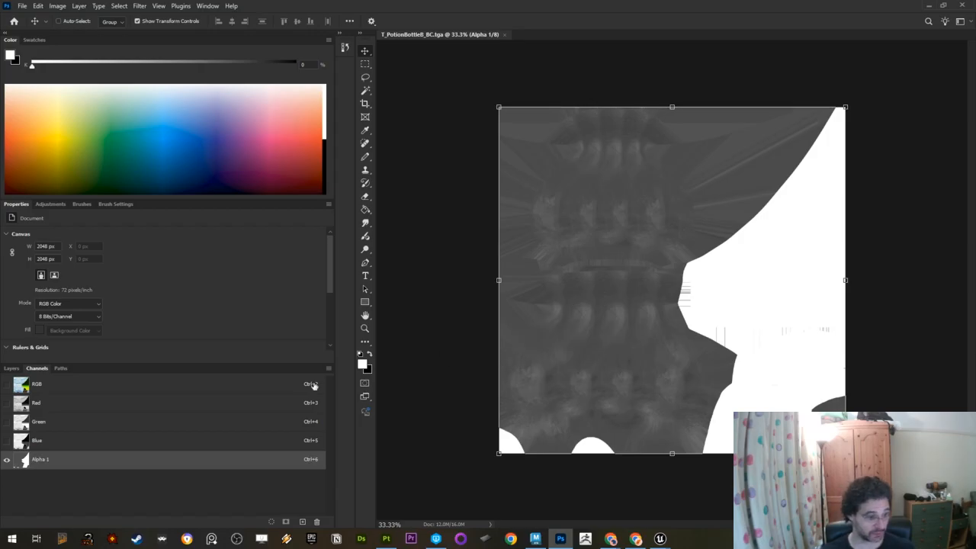
pyautogui.click(7, 384)
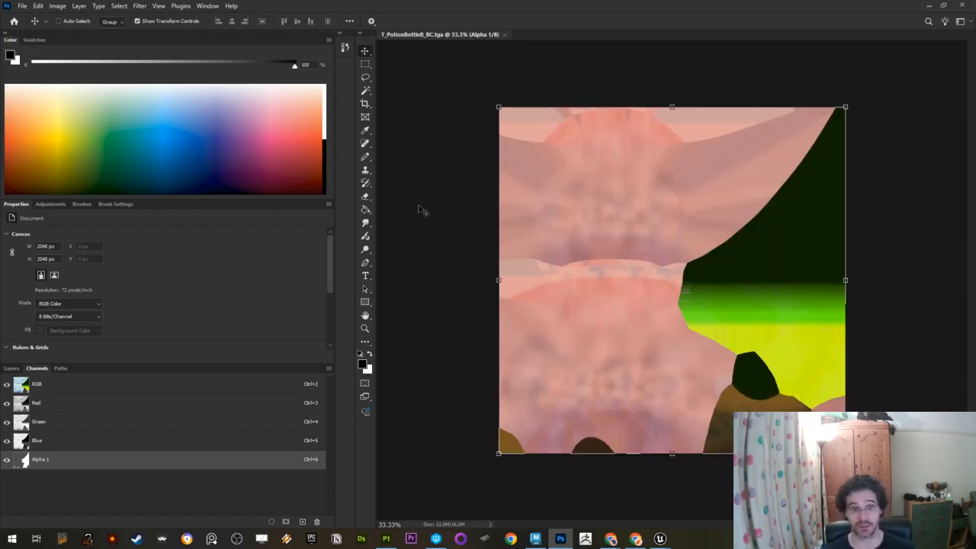
# - Create a blank 1024 x 1024 px RGB document and paint a thick black arch-shaped stroke across it
pyautogui.click(23, 6)
pyautogui.click(34, 22)
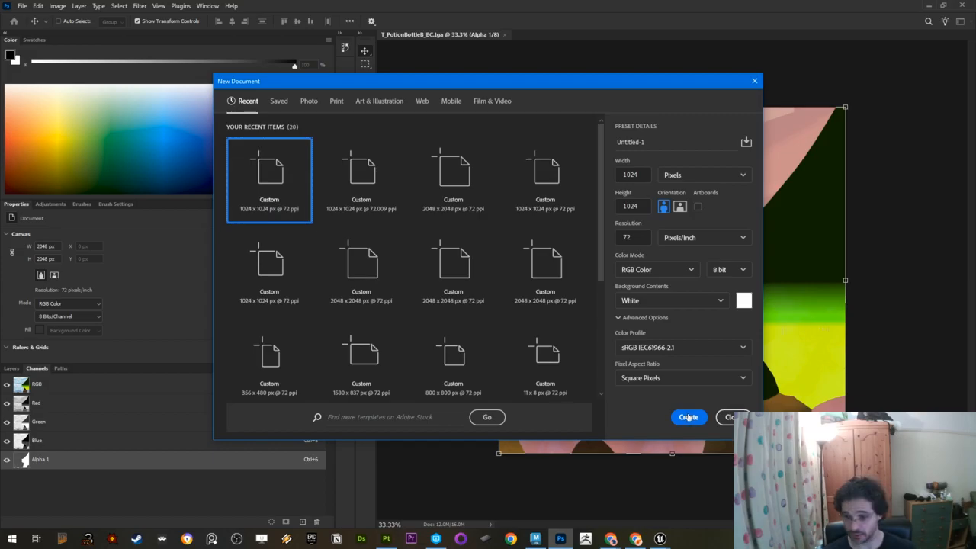
pyautogui.click(688, 417)
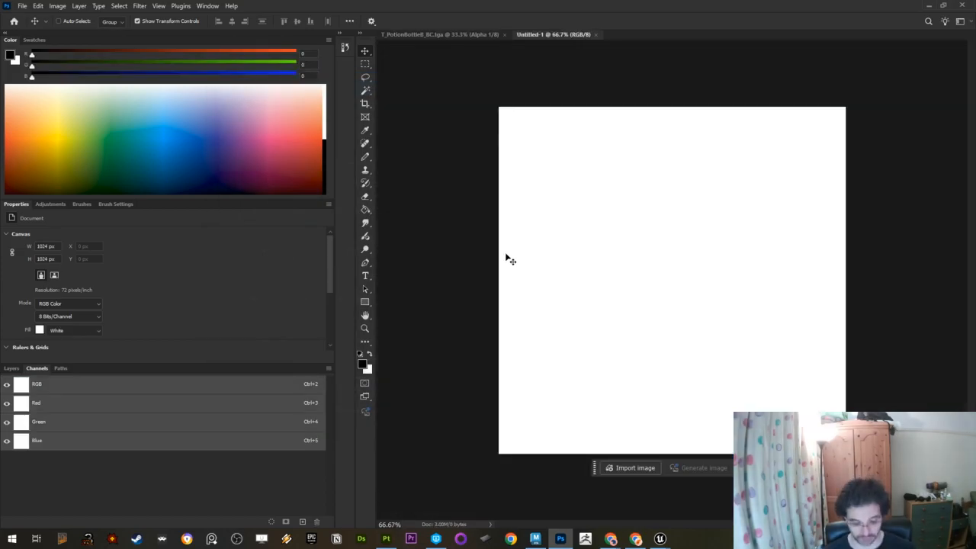
pyautogui.press('b')
pyautogui.moveTo(552, 233)
pyautogui.keyDown('alt'); pyautogui.mouseDown(button='right')
pyautogui.moveTo(606, 265)
pyautogui.moveTo(649, 275)
pyautogui.mouseUp(button='right'); pyautogui.keyUp('alt')
pyautogui.moveTo(747, 376); pyautogui.dragTo(561, 308)
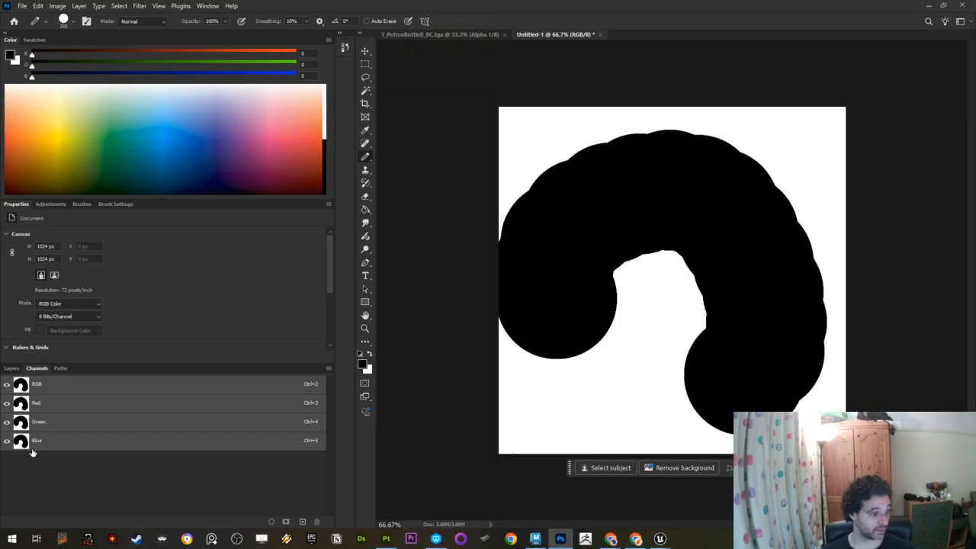
# - Try saving the painted document to the Desktop in PNG format, then cancel and close it without saving
pyautogui.click(13, 369)
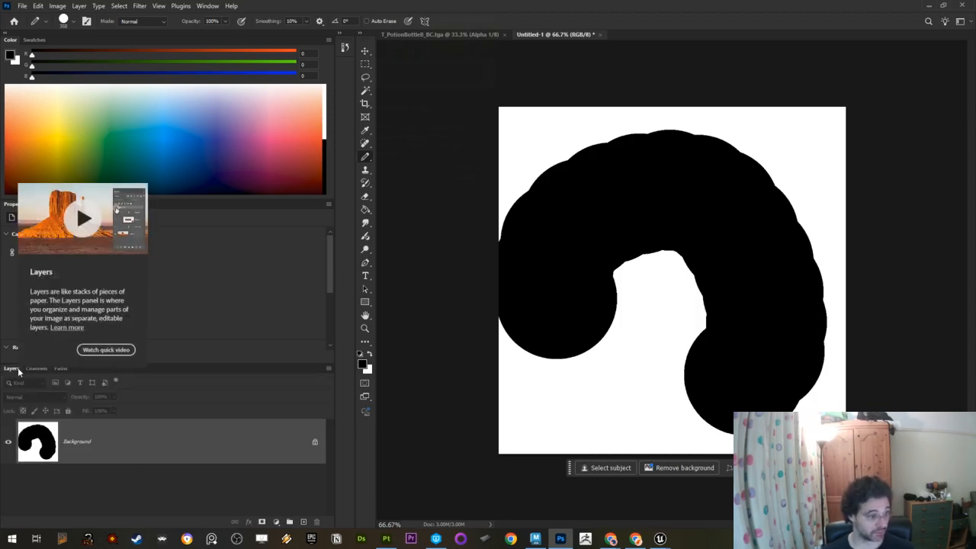
pyautogui.click(20, 6)
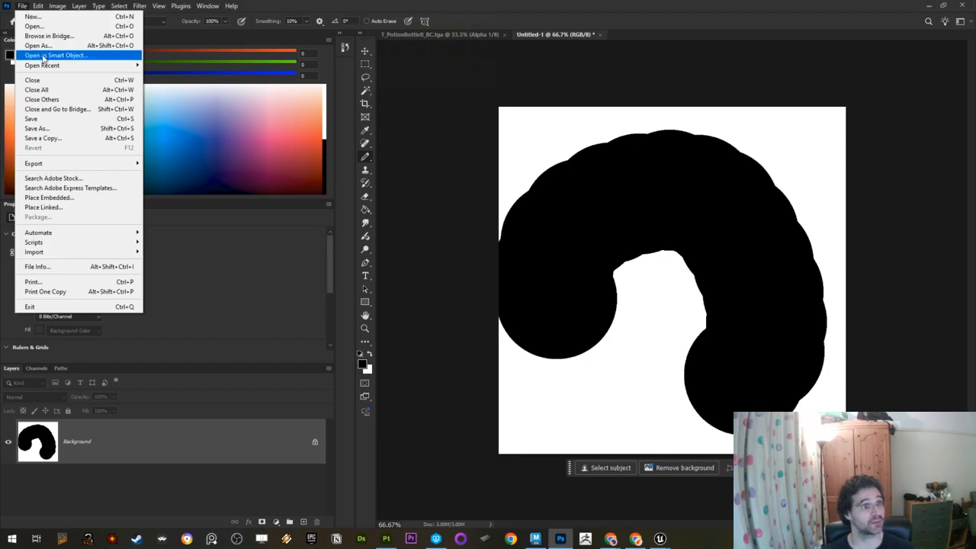
pyautogui.click(57, 130)
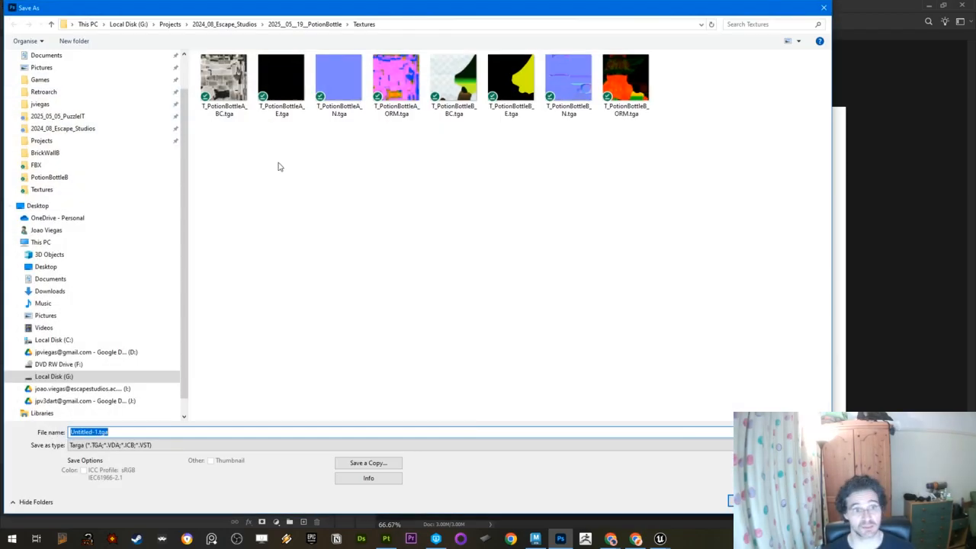
pyautogui.scroll(2, 42, 100)
pyautogui.click(41, 83)
pyautogui.click(111, 444)
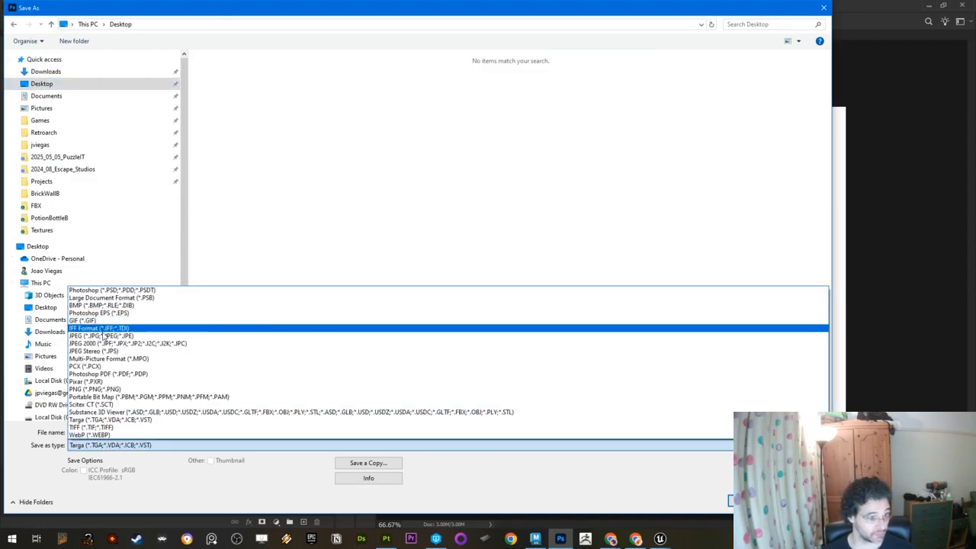
pyautogui.click(97, 390)
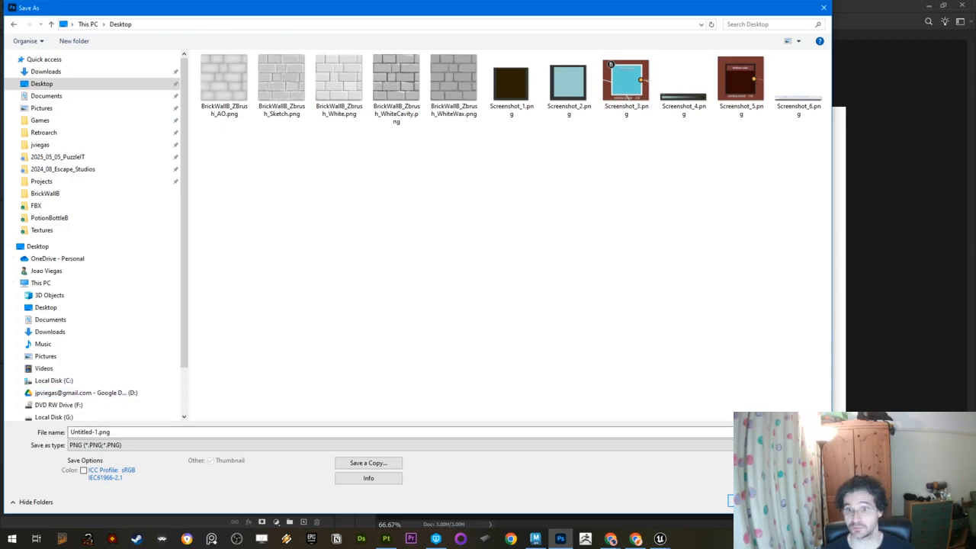
pyautogui.click(731, 500)
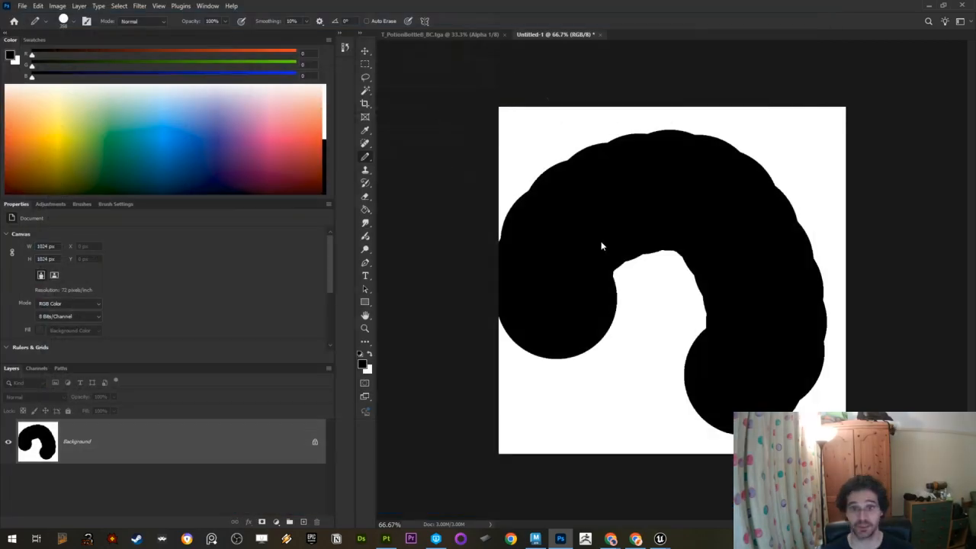
pyautogui.click(600, 35)
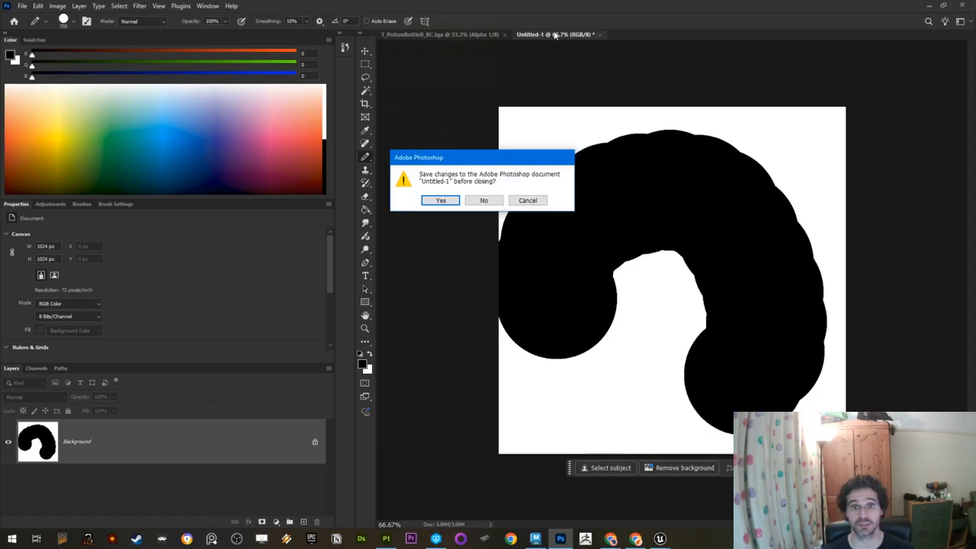
pyautogui.click(484, 199)
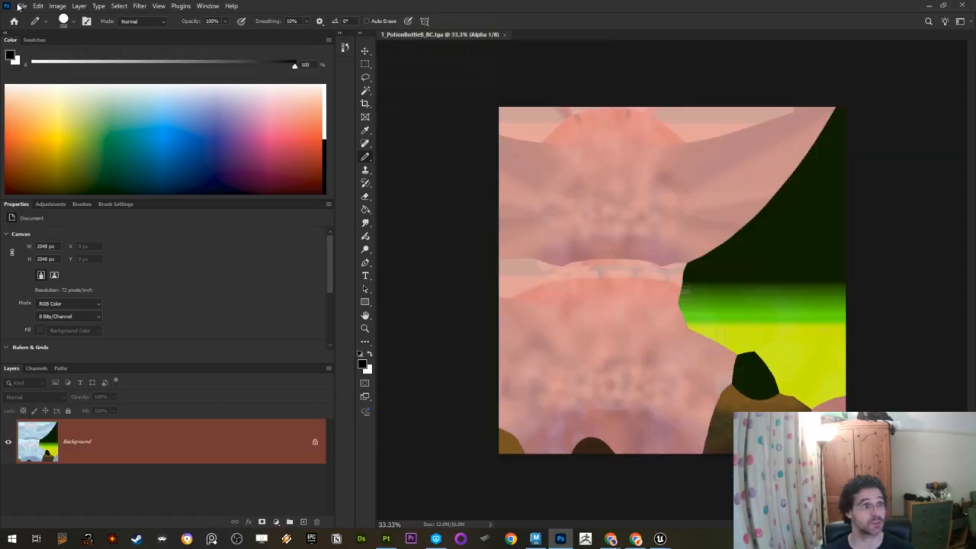
# - Open Screenshot_3.png from the Desktop and examine which color channels it contains
pyautogui.click(22, 6)
pyautogui.click(30, 24)
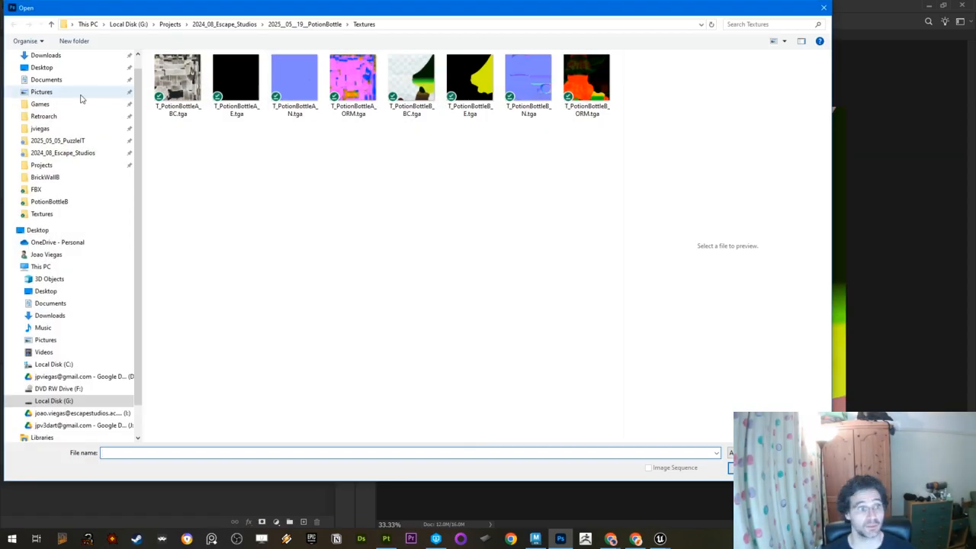
pyautogui.click(42, 68)
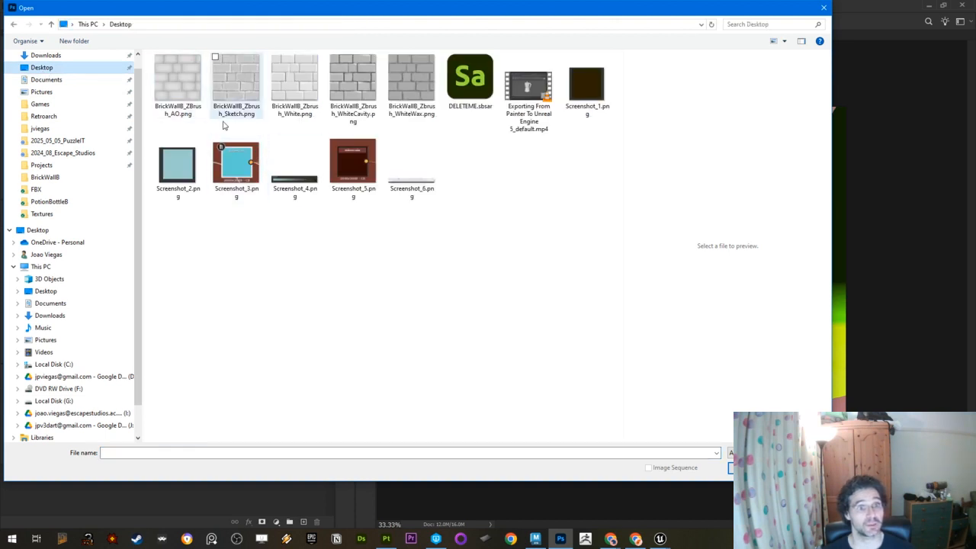
pyautogui.doubleClick(236, 167)
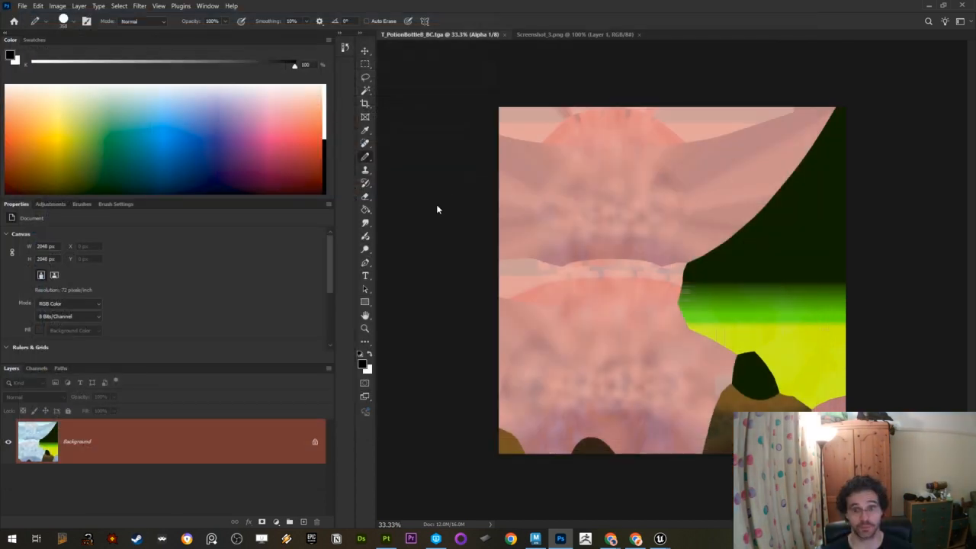
pyautogui.click(35, 369)
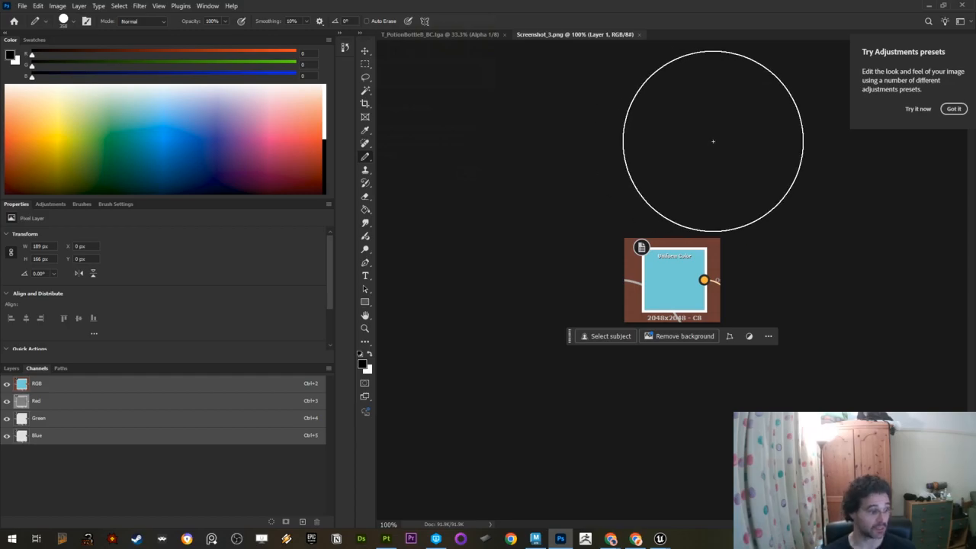
# - Leave Photoshop and the texture export dialog, return to Unreal, and save and close M_BaseMaterial
pyautogui.click(962, 6)
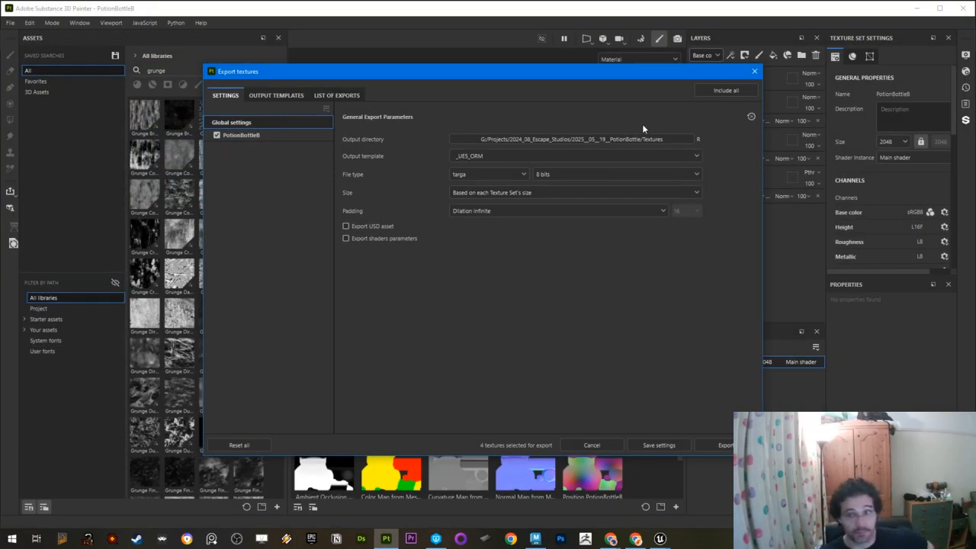
pyautogui.click(753, 72)
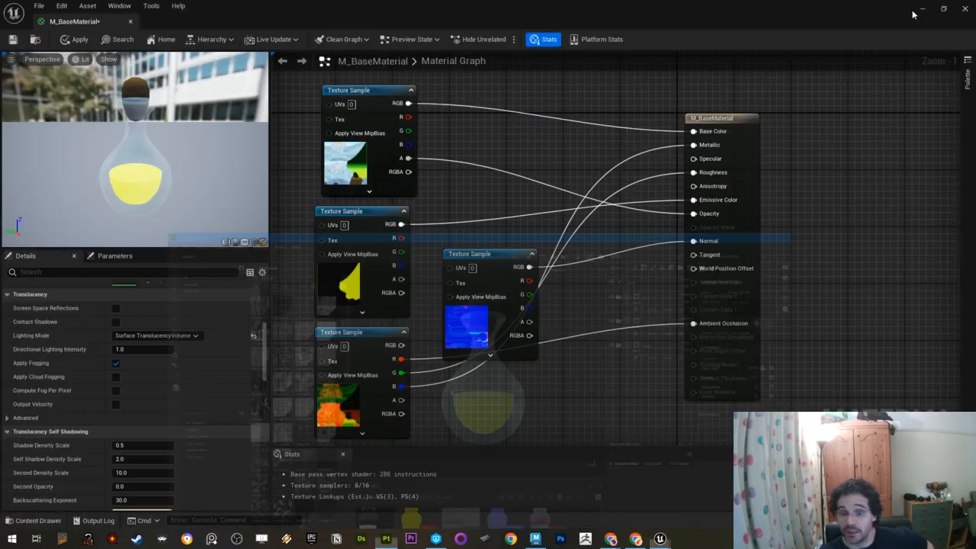
pyautogui.click(12, 39)
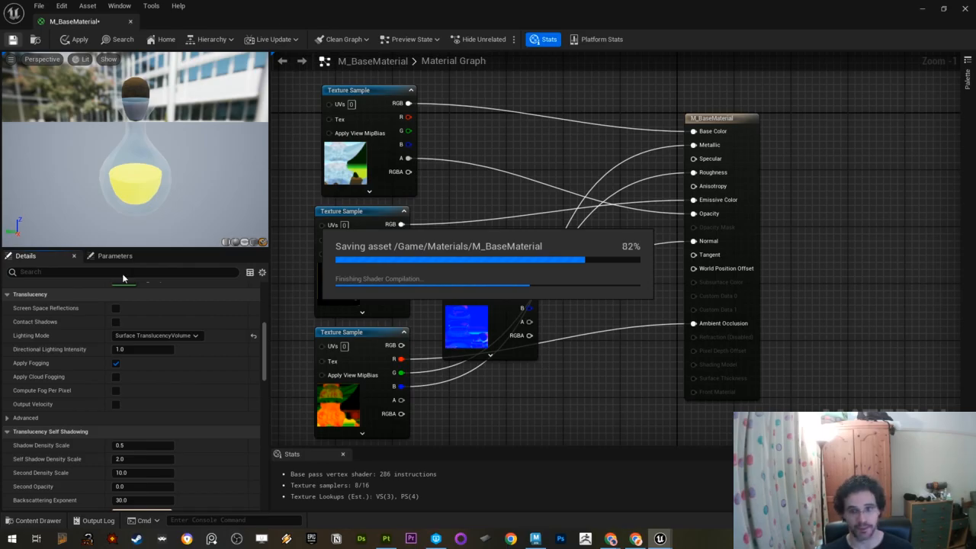
pyautogui.click(131, 23)
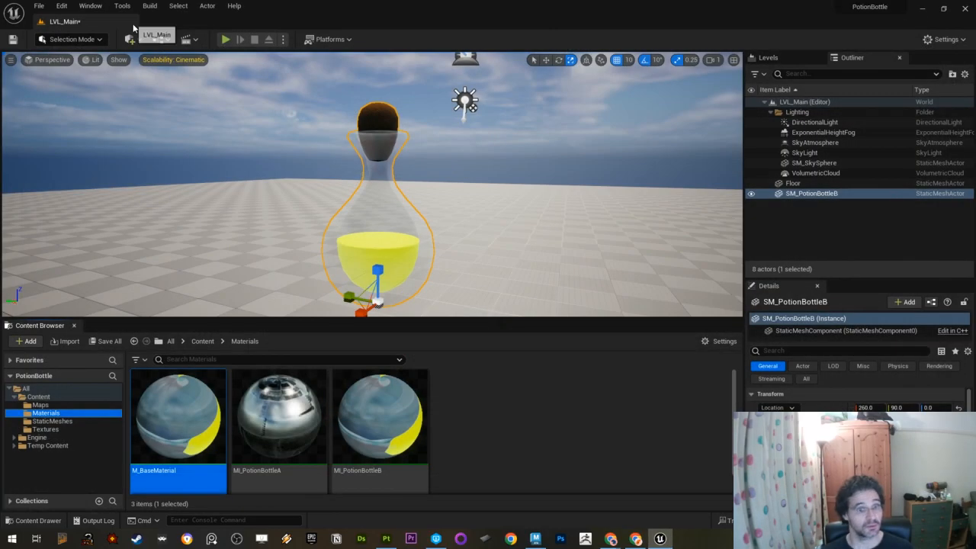
# - Deselect the potion bottle in the level and inspect its glass and liquid from several angles
pyautogui.keyDown('alt'); pyautogui.moveTo(313, 281); pyautogui.dragTo(457, 221); pyautogui.keyUp('alt')
pyautogui.click(541, 143)
pyautogui.scroll(-3, 540, 143)
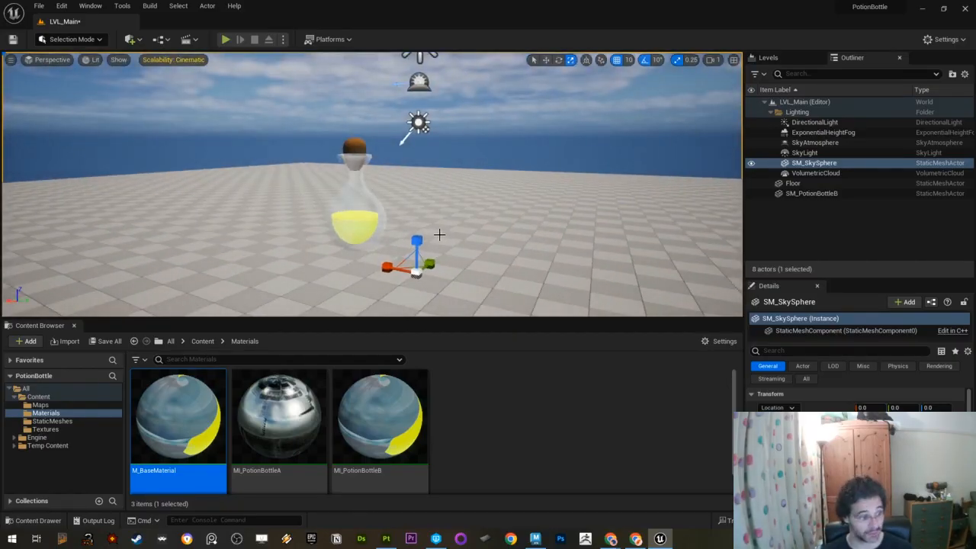
pyautogui.moveTo(316, 247)
pyautogui.keyDown('alt'); pyautogui.mouseDown()
pyautogui.moveTo(370, 246)
pyautogui.moveTo(311, 251)
pyautogui.mouseUp(); pyautogui.keyUp('alt')
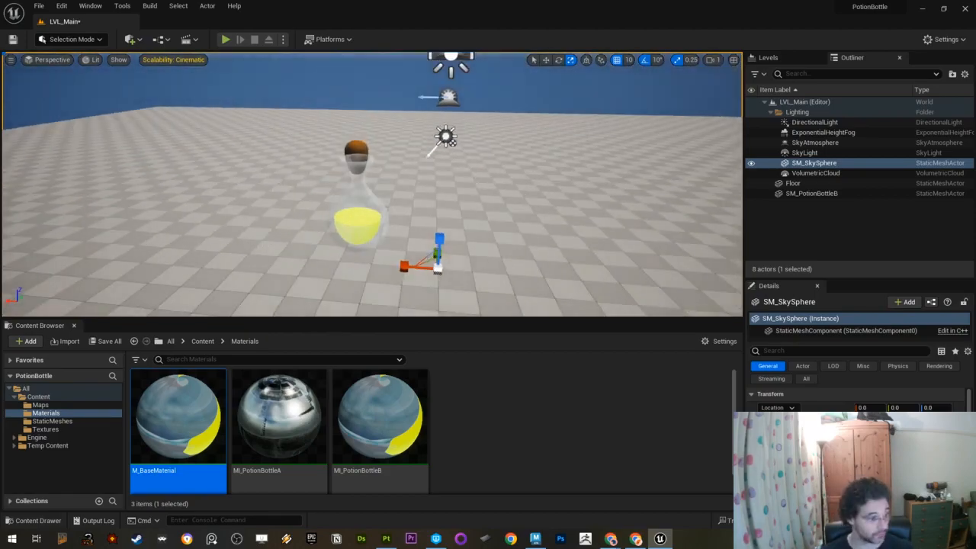